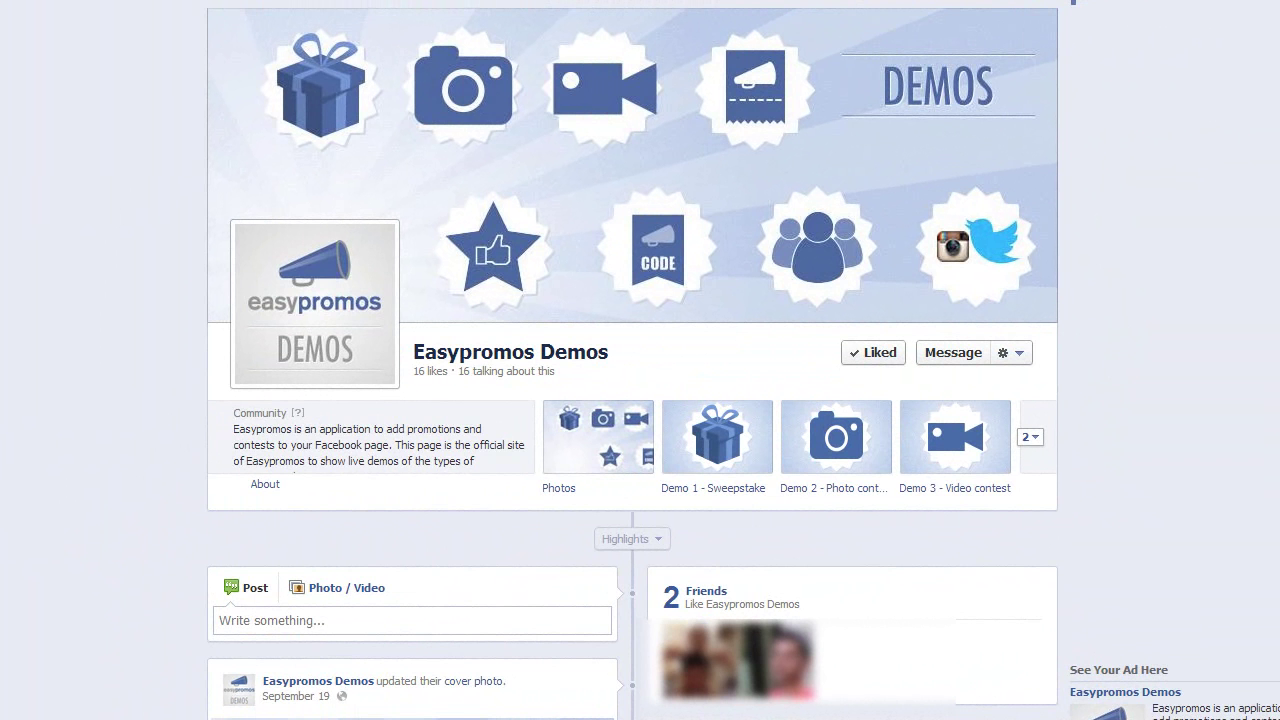
Expand the Easypromos Demos page's second row of app tiles to reveal Demo 4
{"action": "left_click", "coordinate": [1030, 437]}
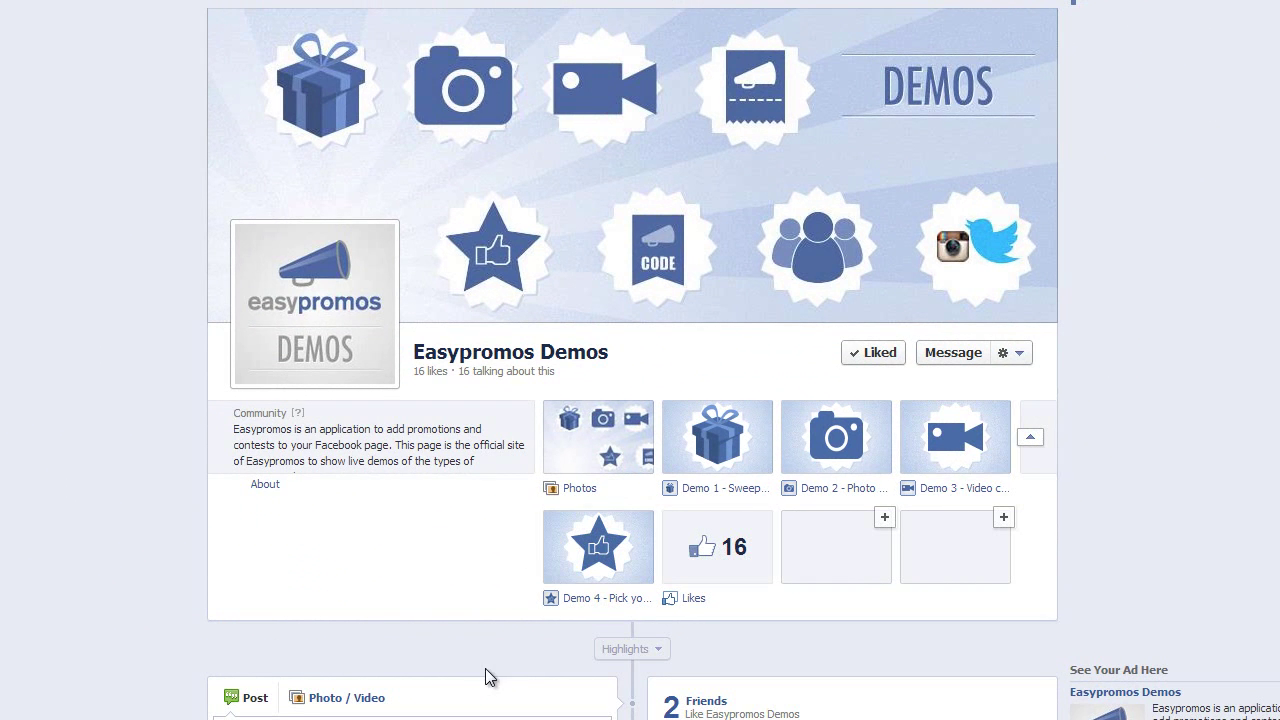
Open the Demo 4 tile and scroll through the Pick Your Favourite tab
{"action": "left_click", "coordinate": [590, 545]}
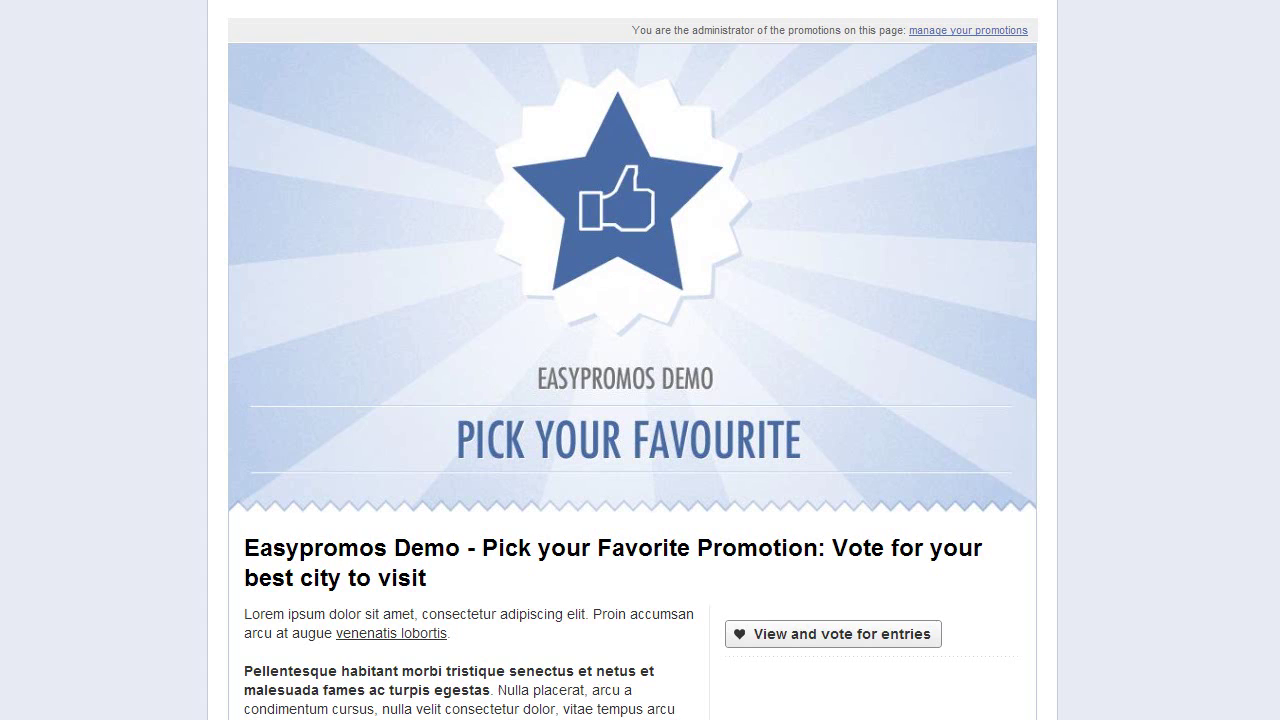
{"action": "scroll", "coordinate": [632, 360], "scroll_direction": "down", "scroll_amount": 3}
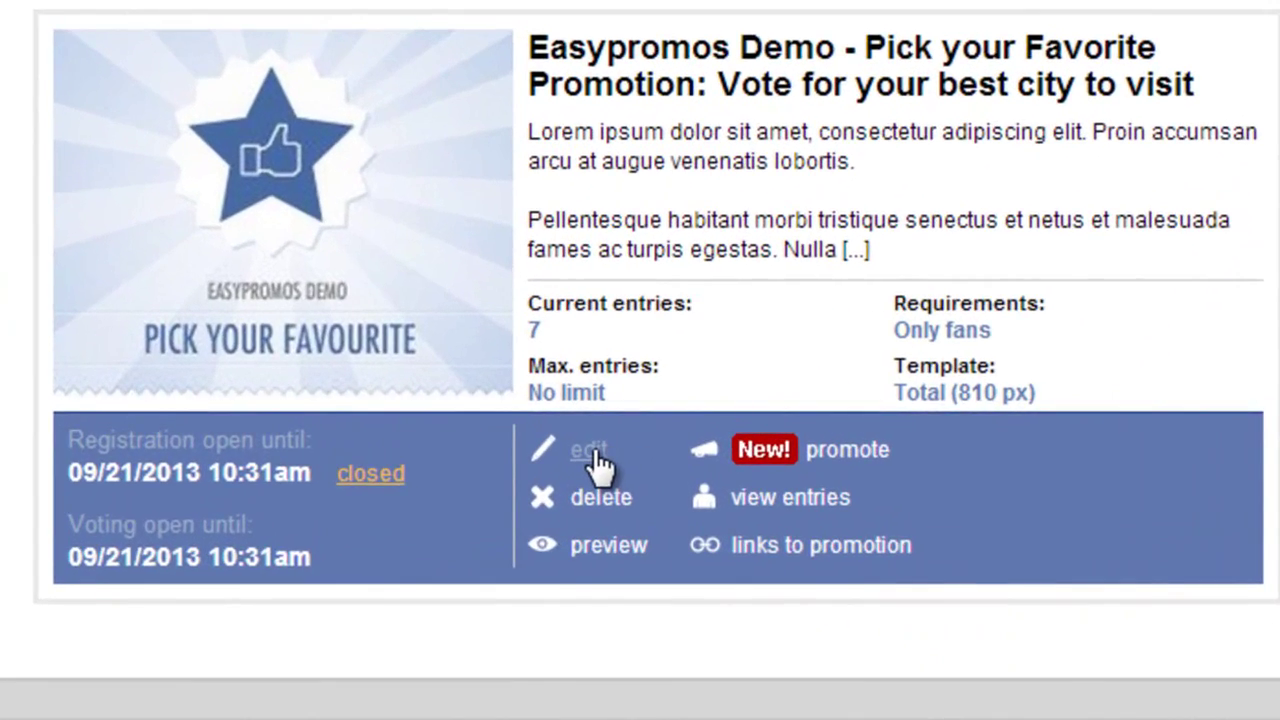
Edit the active Pick your Favorite promotion and scroll down its settings
{"action": "left_click", "coordinate": [590, 452]}
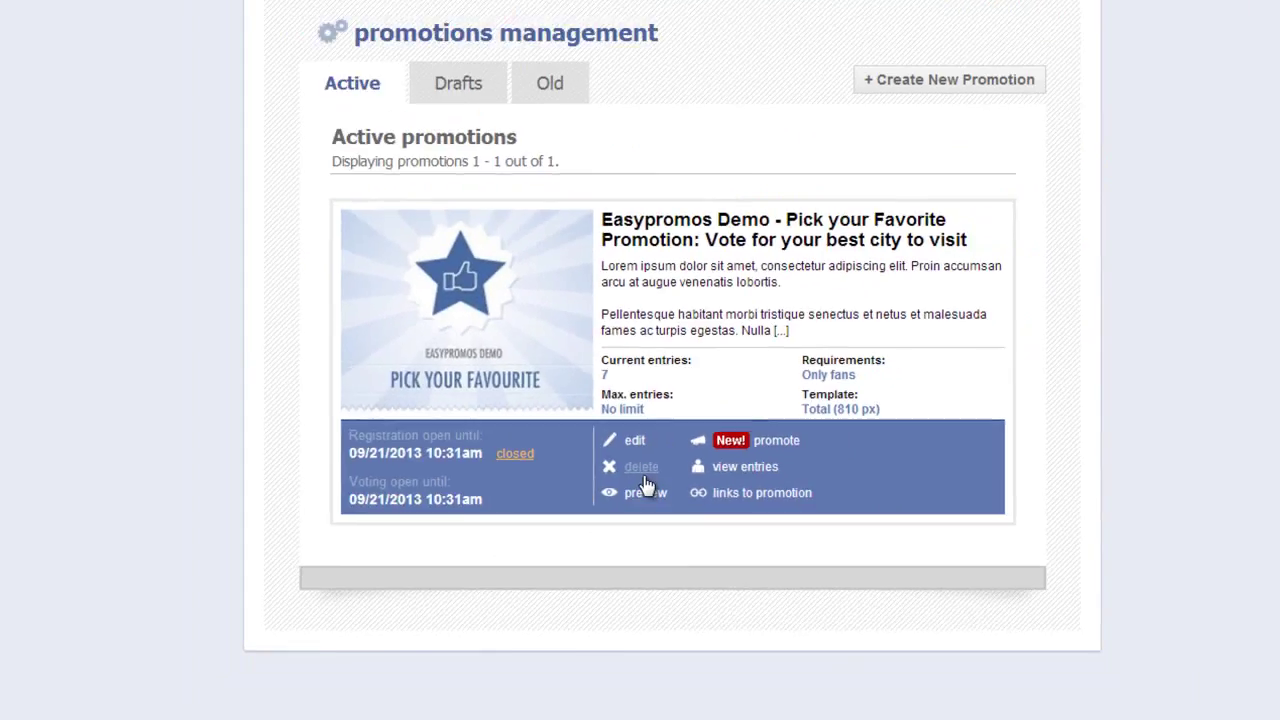
{"action": "scroll", "coordinate": [672, 360], "scroll_direction": "down", "scroll_amount": 6}
{"action": "scroll", "coordinate": [672, 360], "scroll_direction": "down", "scroll_amount": 4}
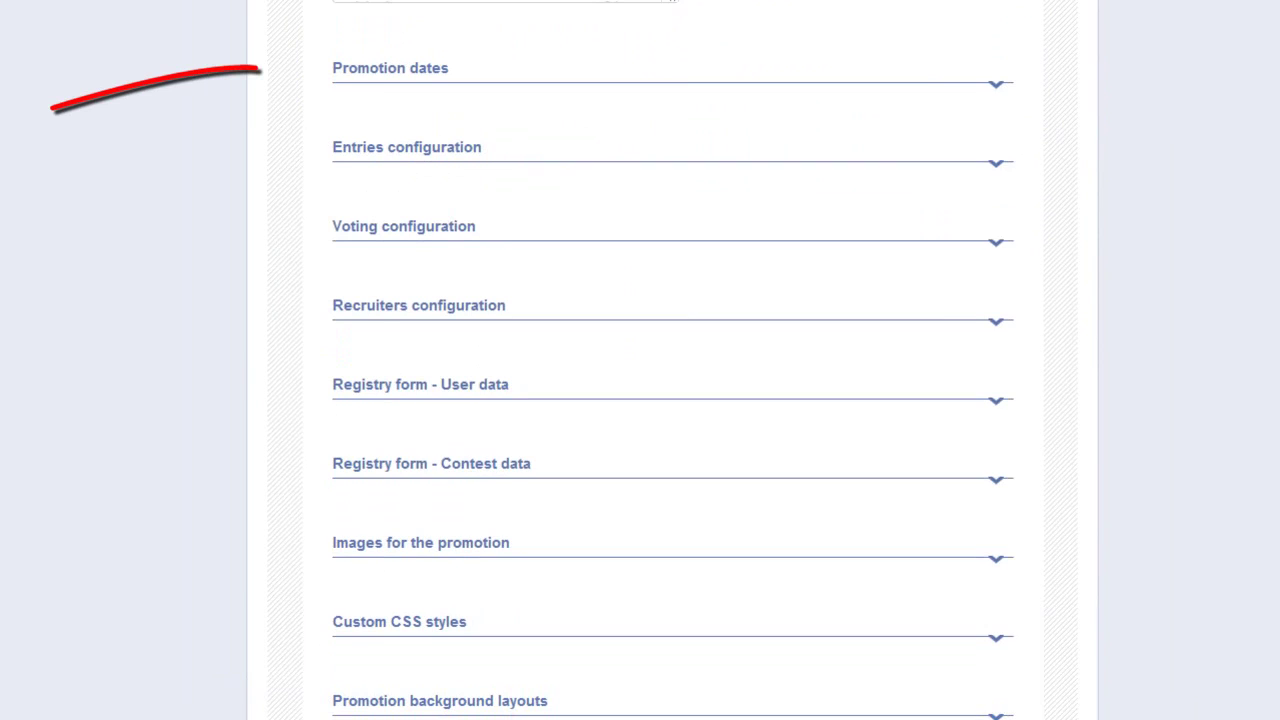
Expand the Promotion dates section of the promotion settings
{"action": "left_click", "coordinate": [1000, 48]}
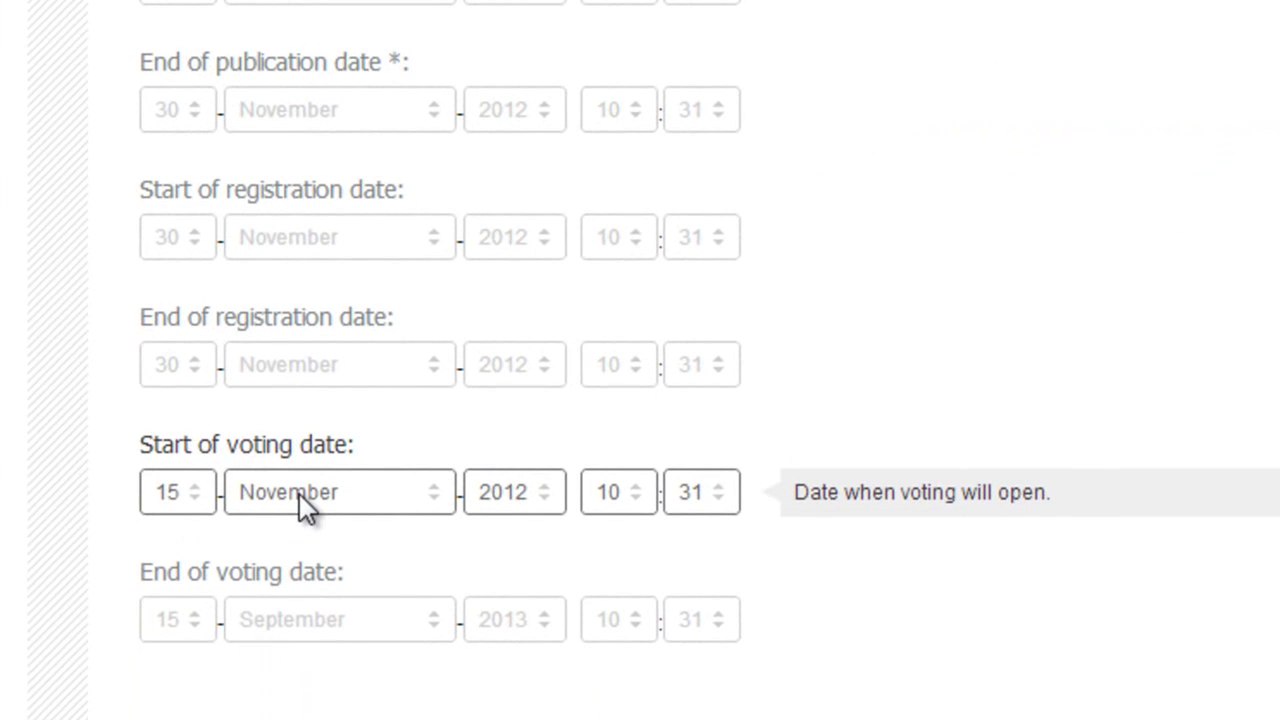
Change the voting start month to October and the voting end month to November
{"action": "left_click", "coordinate": [299, 494]}
{"action": "left_click", "coordinate": [313, 534]}
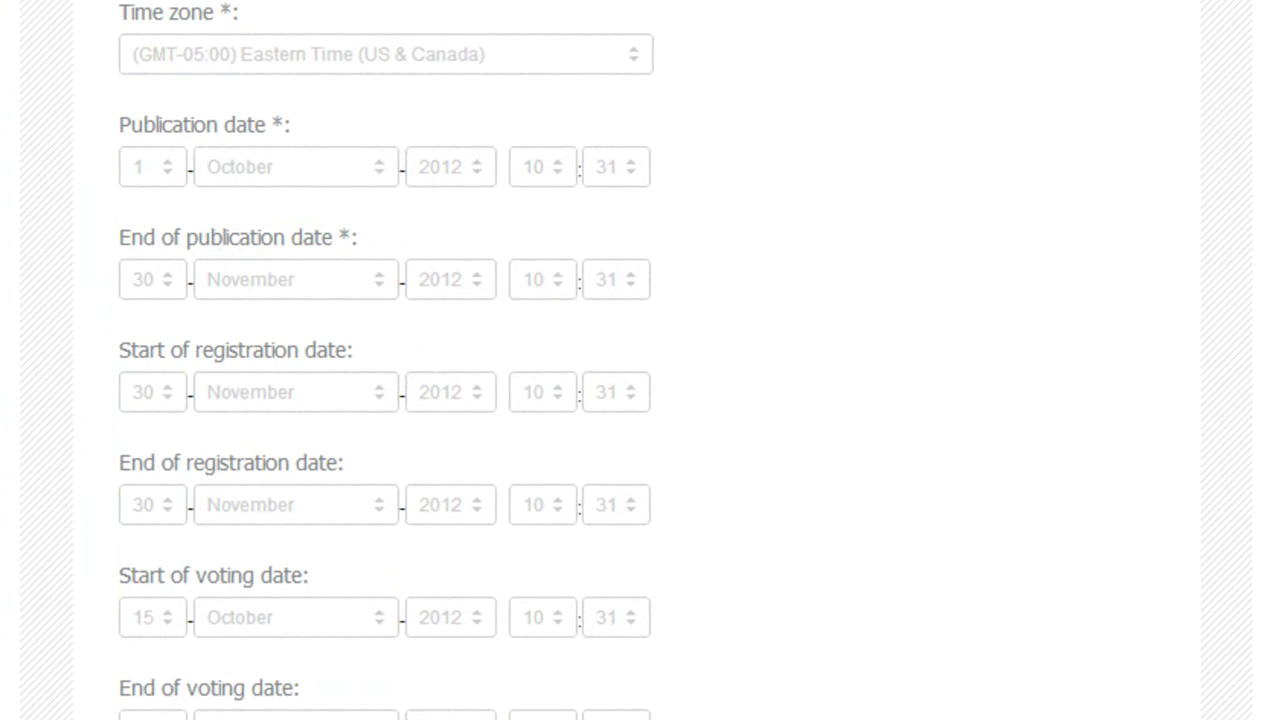
Set the End of publication date to 10 December 2012
{"action": "mouse_move", "coordinate": [265, 283]}
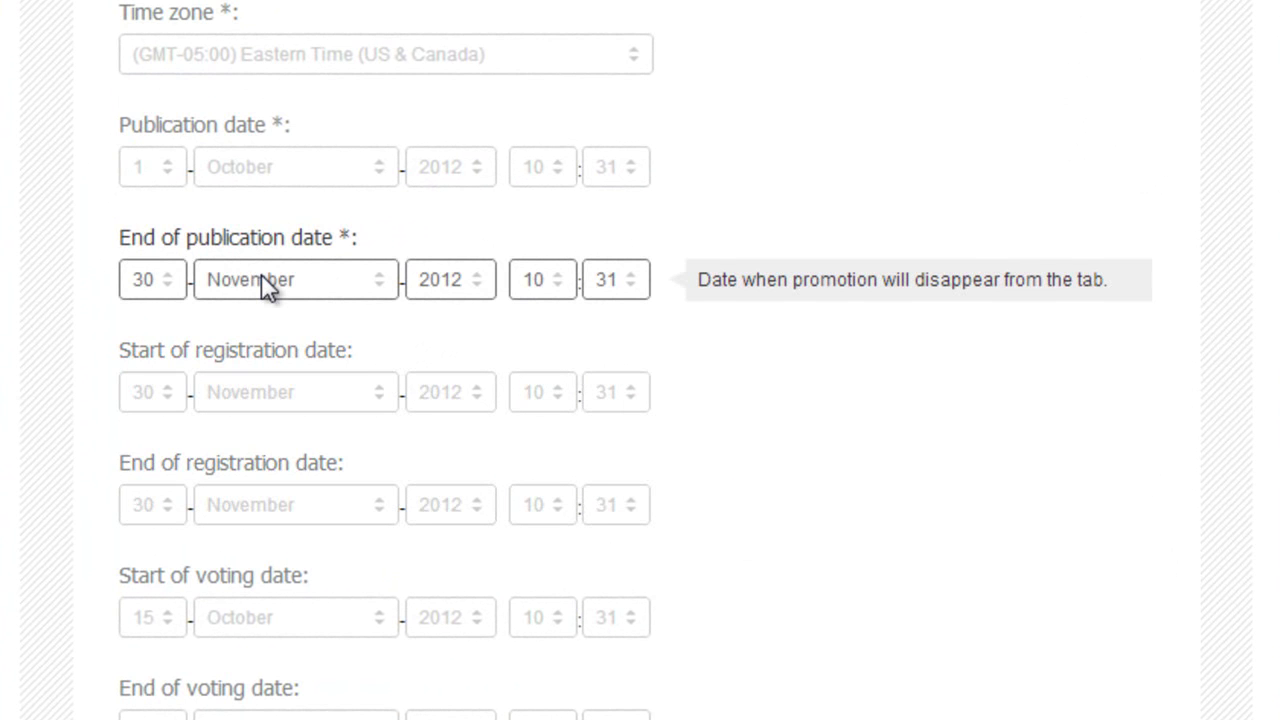
{"action": "mouse_move", "coordinate": [249, 394]}
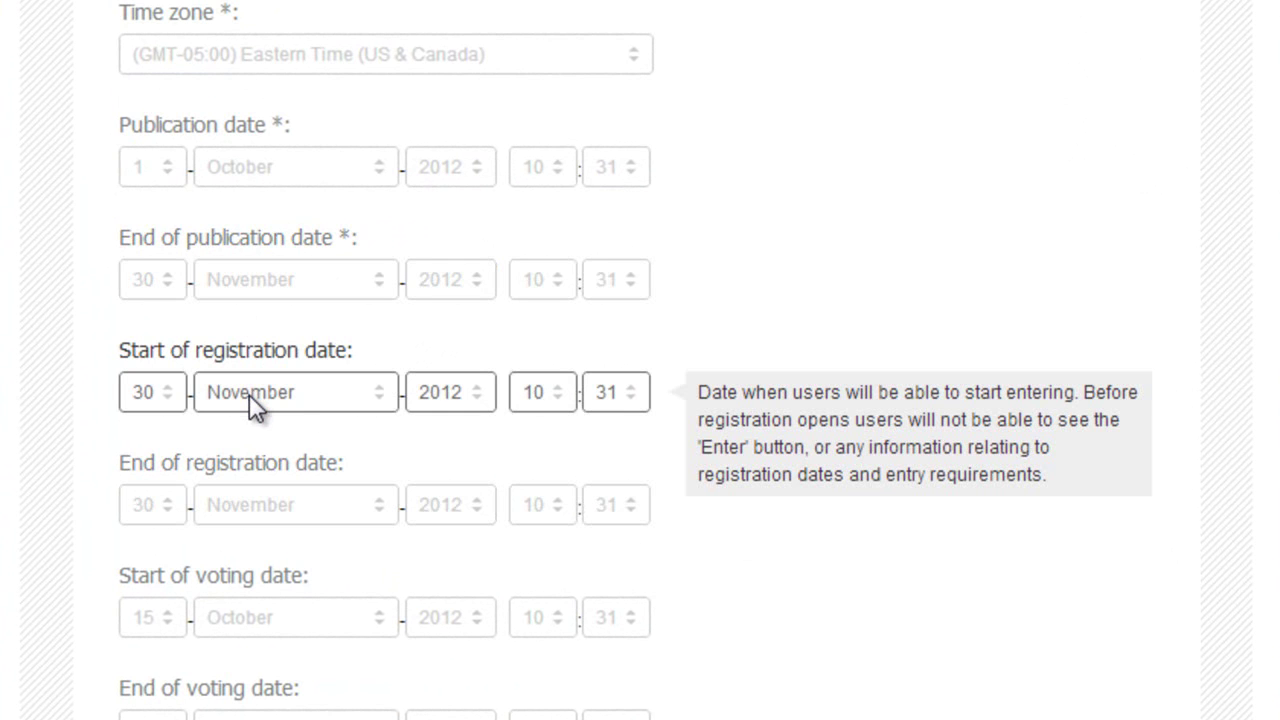
{"action": "mouse_move", "coordinate": [260, 517]}
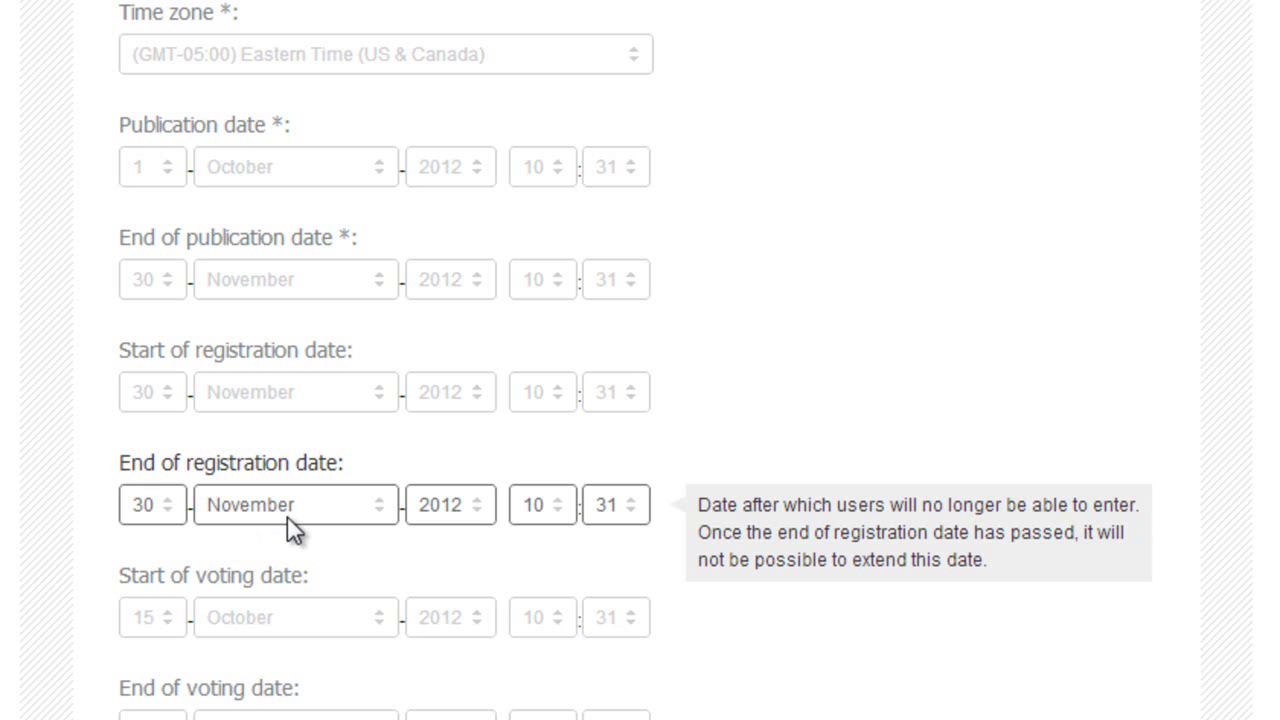
{"action": "mouse_move", "coordinate": [348, 400]}
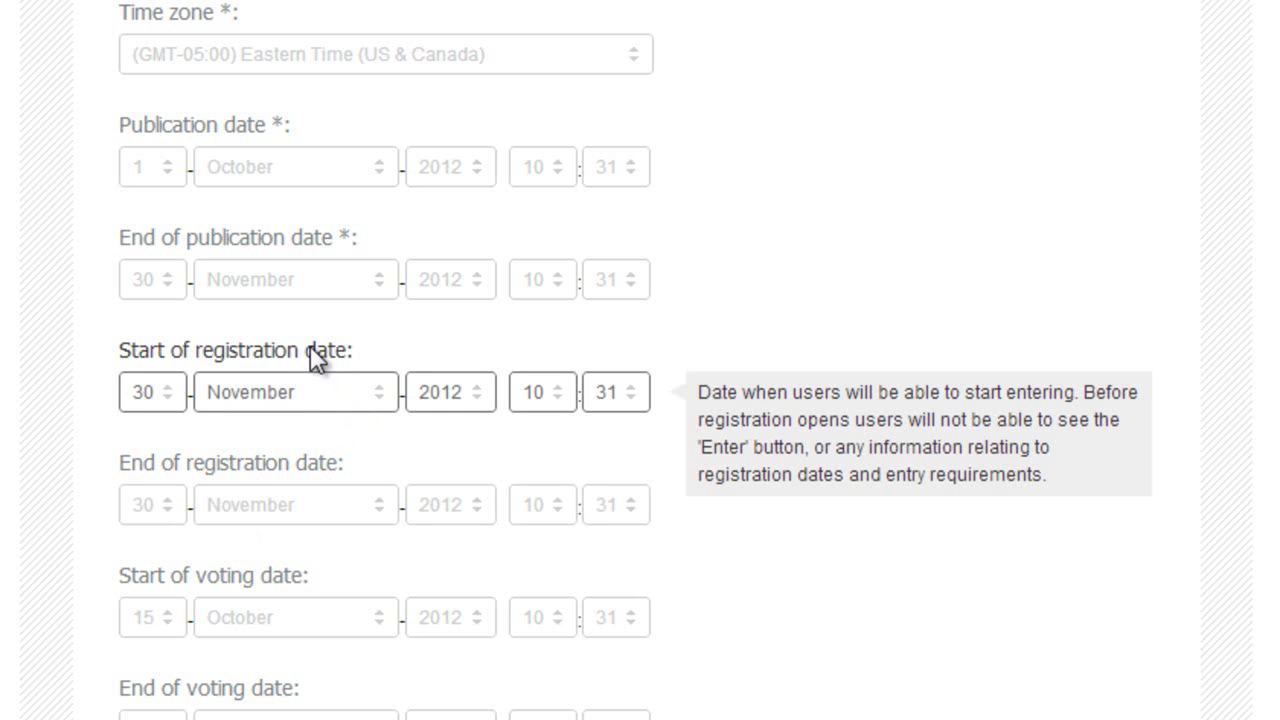
{"action": "mouse_move", "coordinate": [252, 280]}
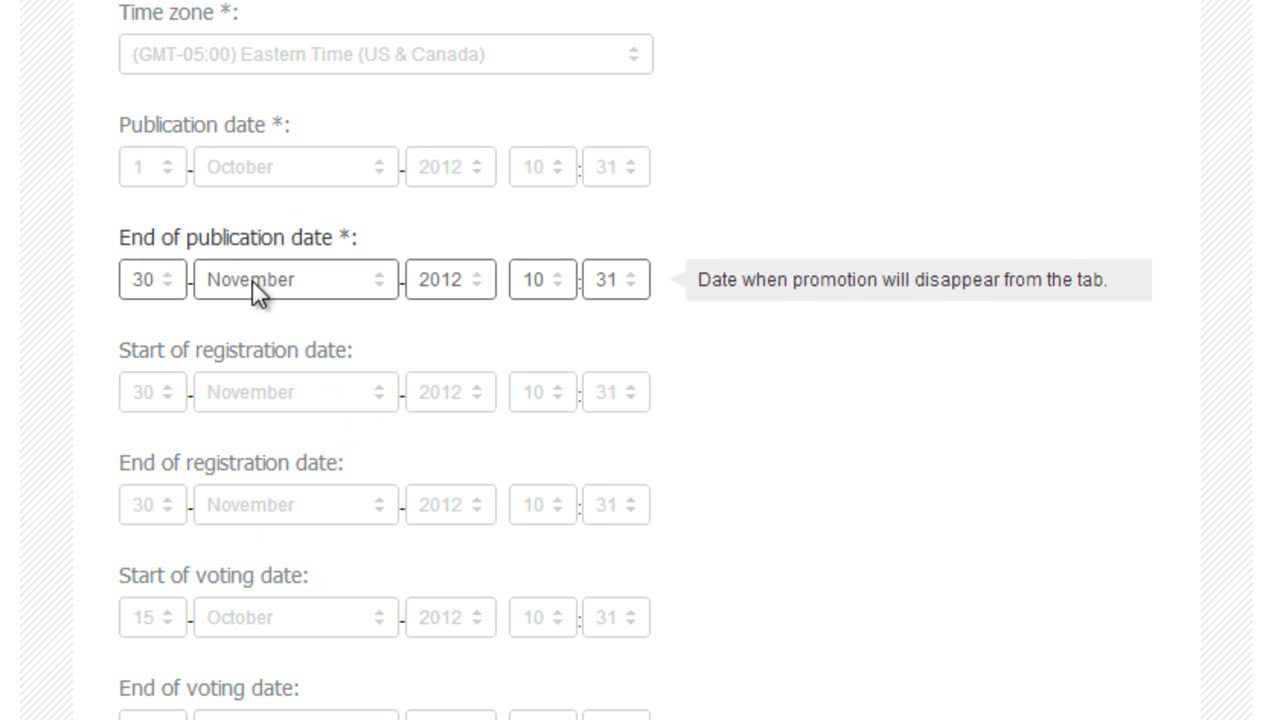
{"action": "left_click", "coordinate": [220, 280]}
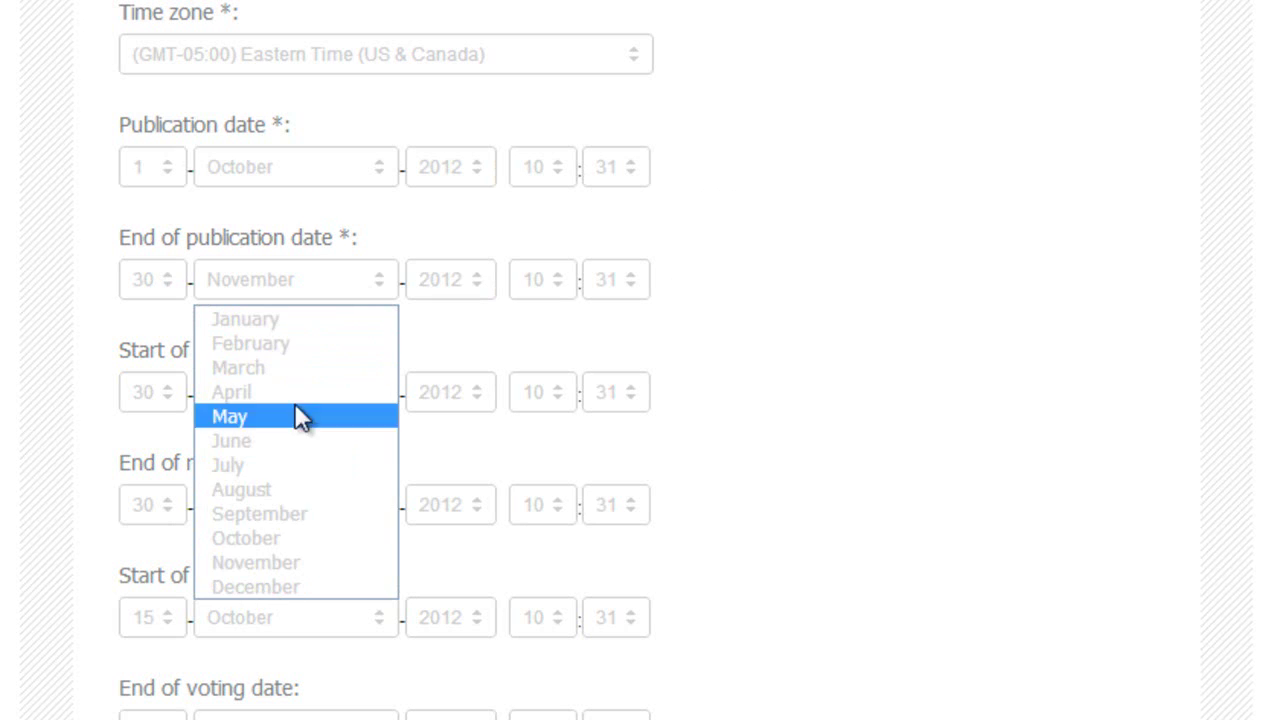
{"action": "left_click", "coordinate": [255, 587]}
{"action": "left_click", "coordinate": [150, 280]}
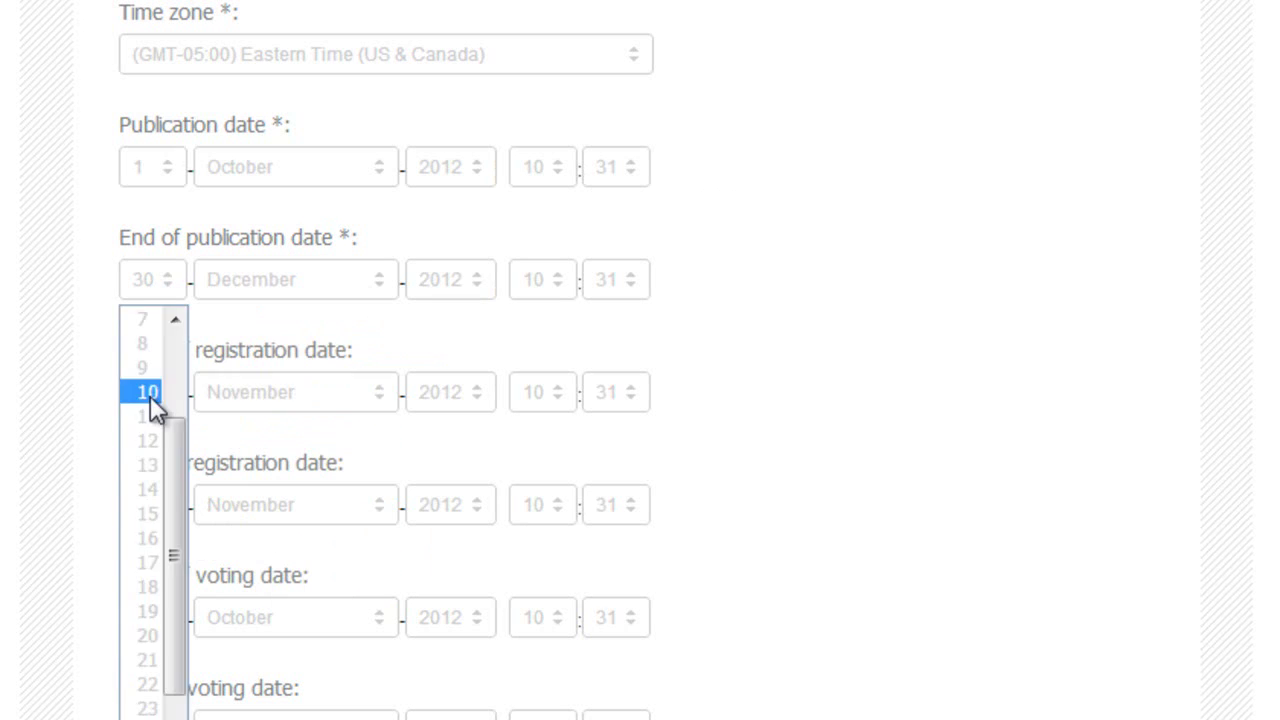
{"action": "left_click", "coordinate": [150, 390]}
Set the Start of registration date to 10 December 2012
{"action": "mouse_move", "coordinate": [157, 357]}
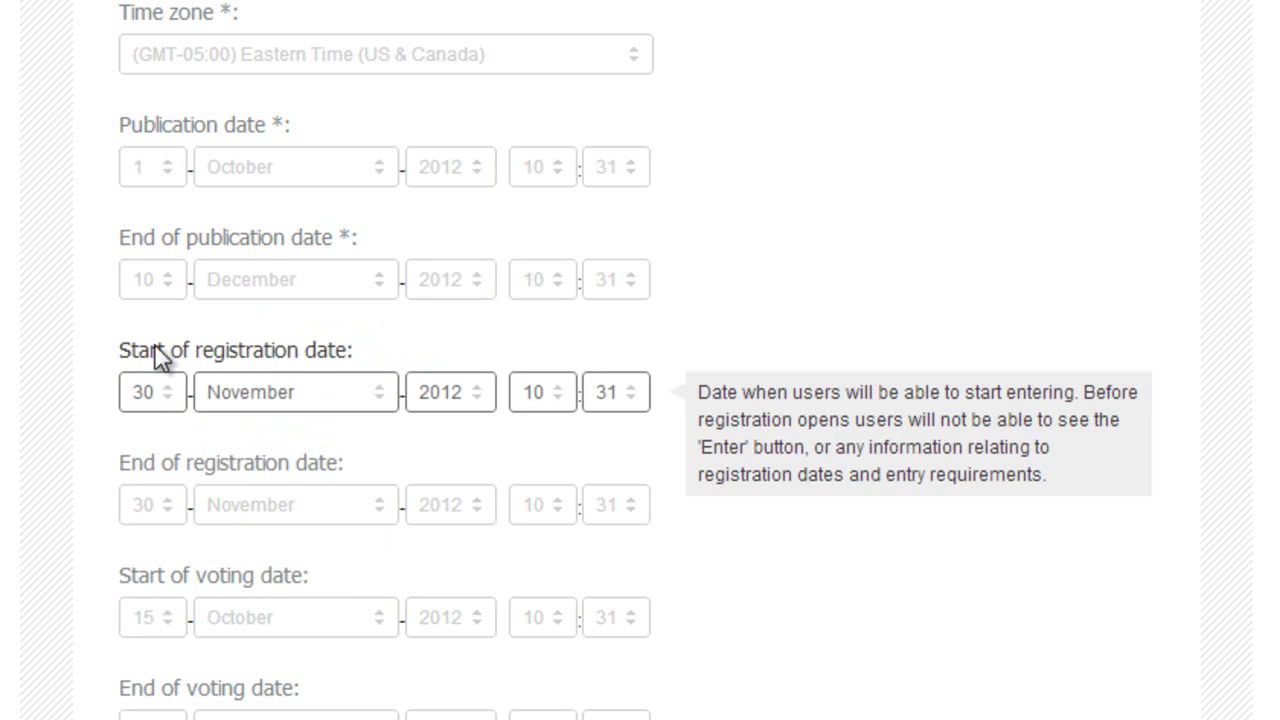
{"action": "left_click", "coordinate": [383, 394]}
{"action": "left_click", "coordinate": [305, 698]}
{"action": "mouse_move", "coordinate": [270, 565]}
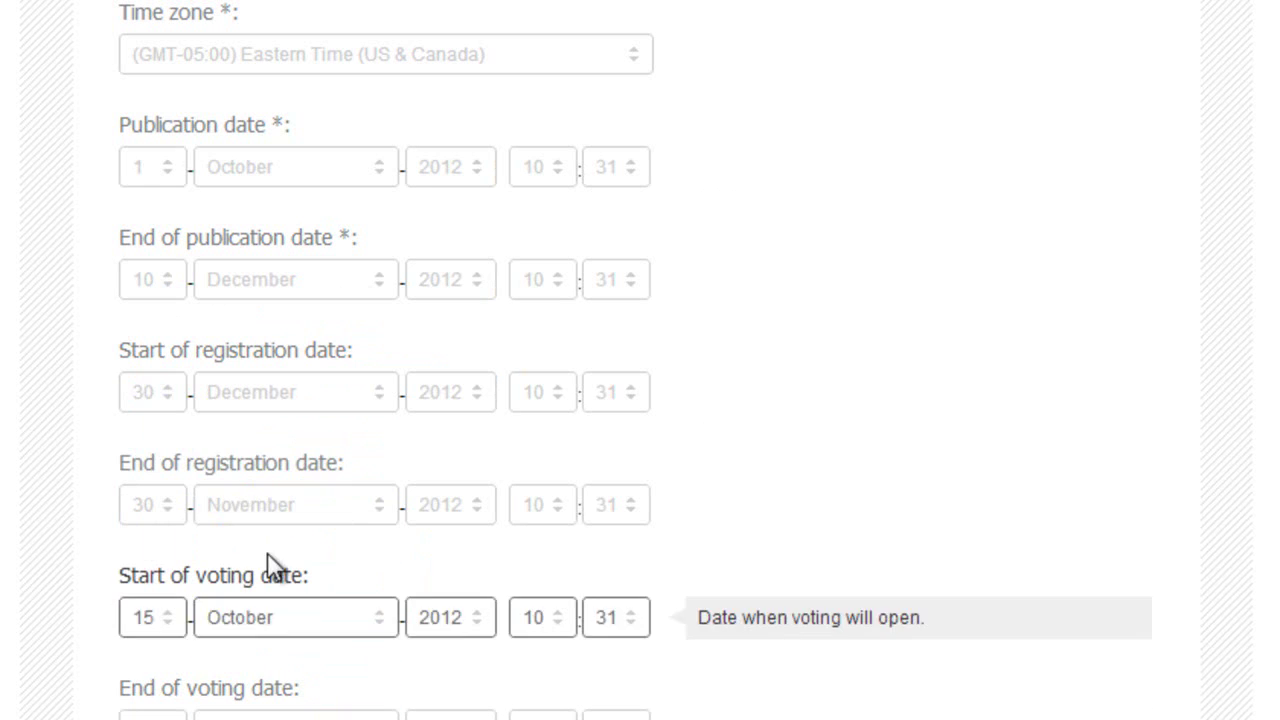
{"action": "left_click", "coordinate": [170, 400]}
{"action": "left_click", "coordinate": [175, 431]}
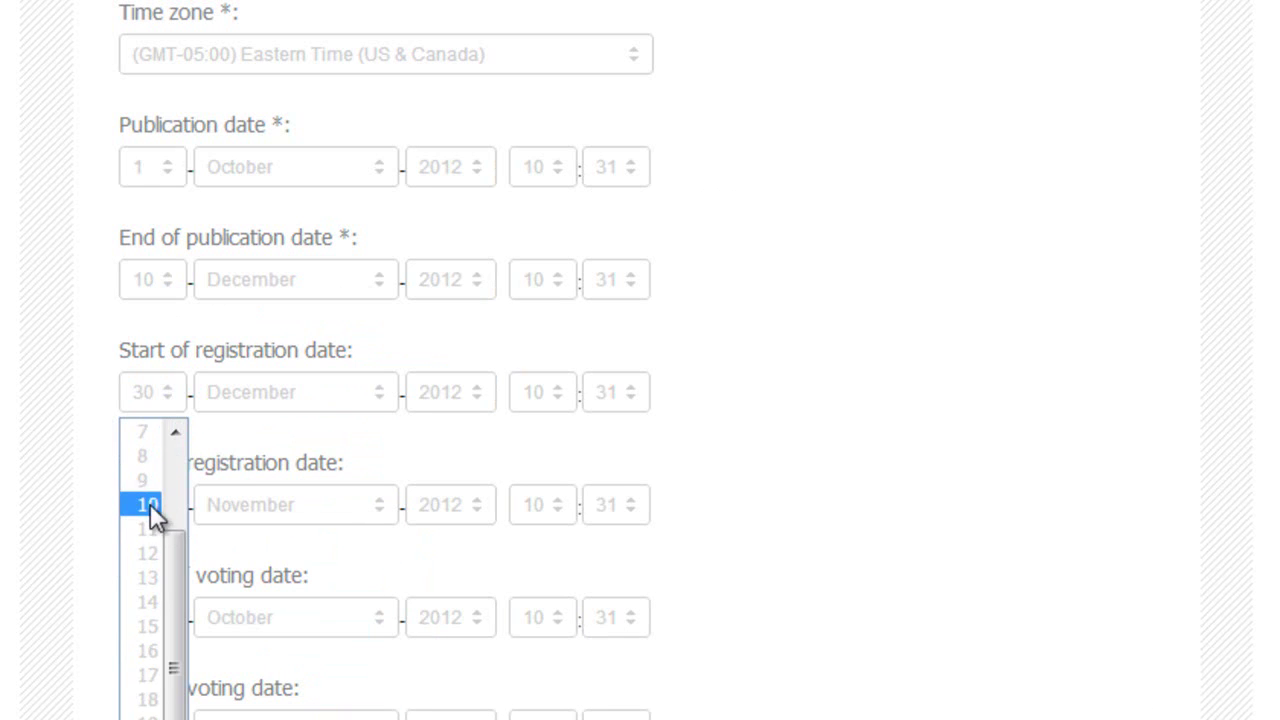
{"action": "left_click", "coordinate": [150, 504]}
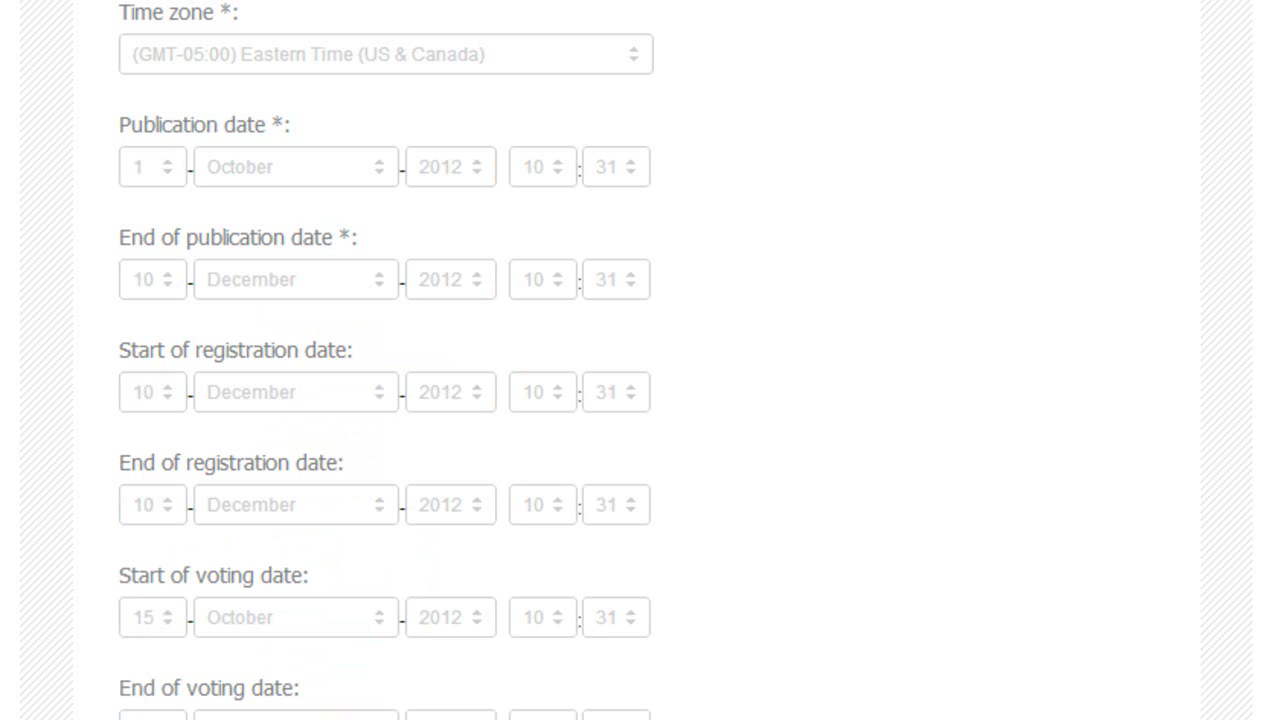
{"action": "scroll", "coordinate": [640, 360], "scroll_direction": "down", "scroll_amount": 5}
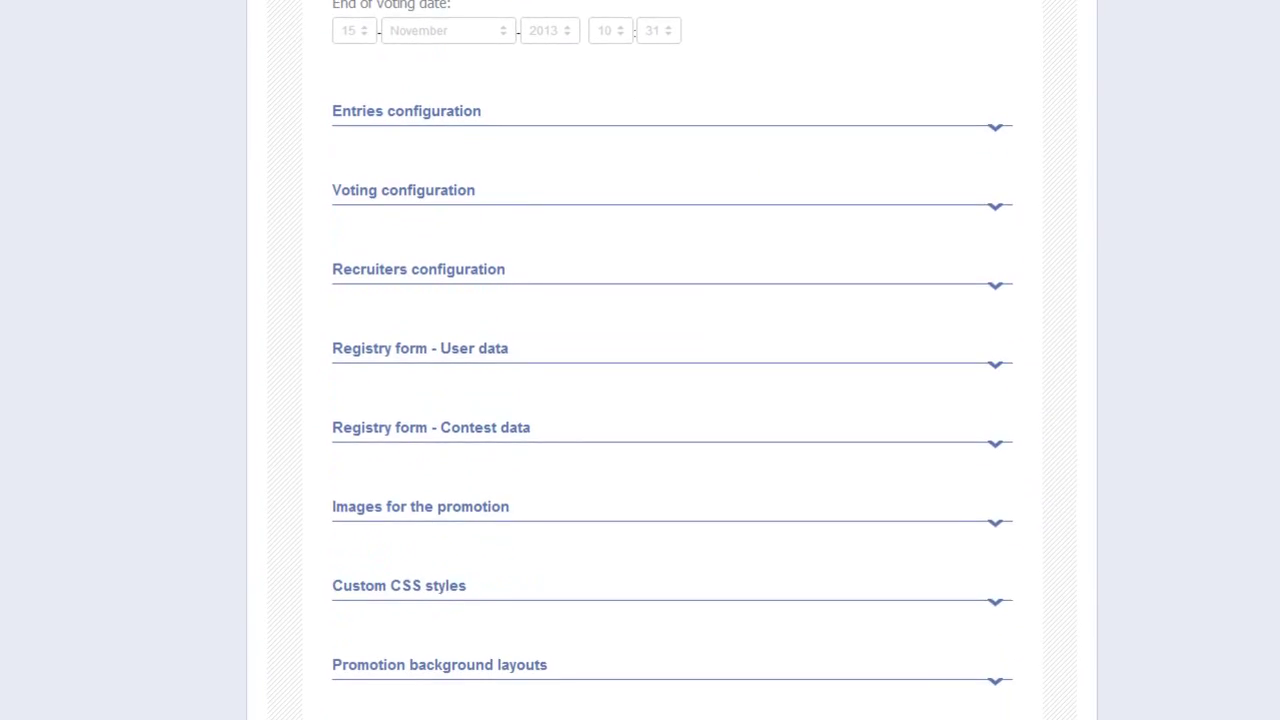
{"action": "scroll", "coordinate": [640, 360], "scroll_direction": "down", "scroll_amount": 1}
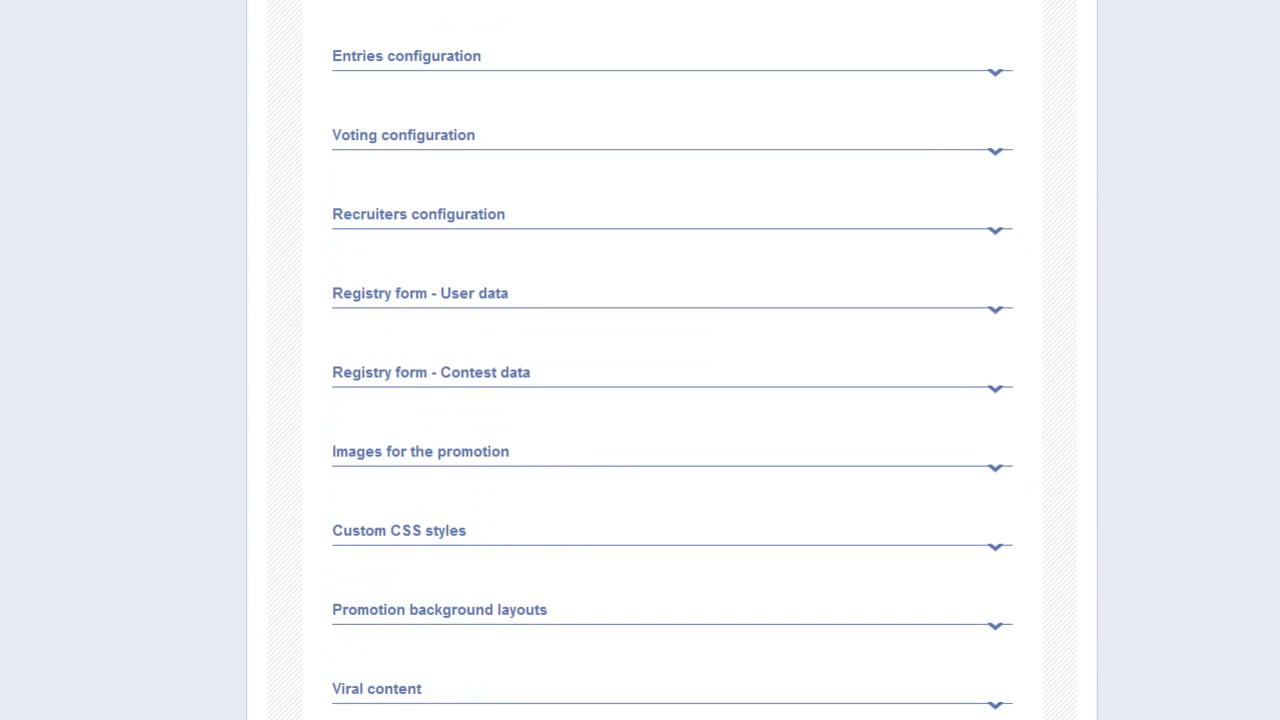
{"action": "left_click", "coordinate": [995, 72]}
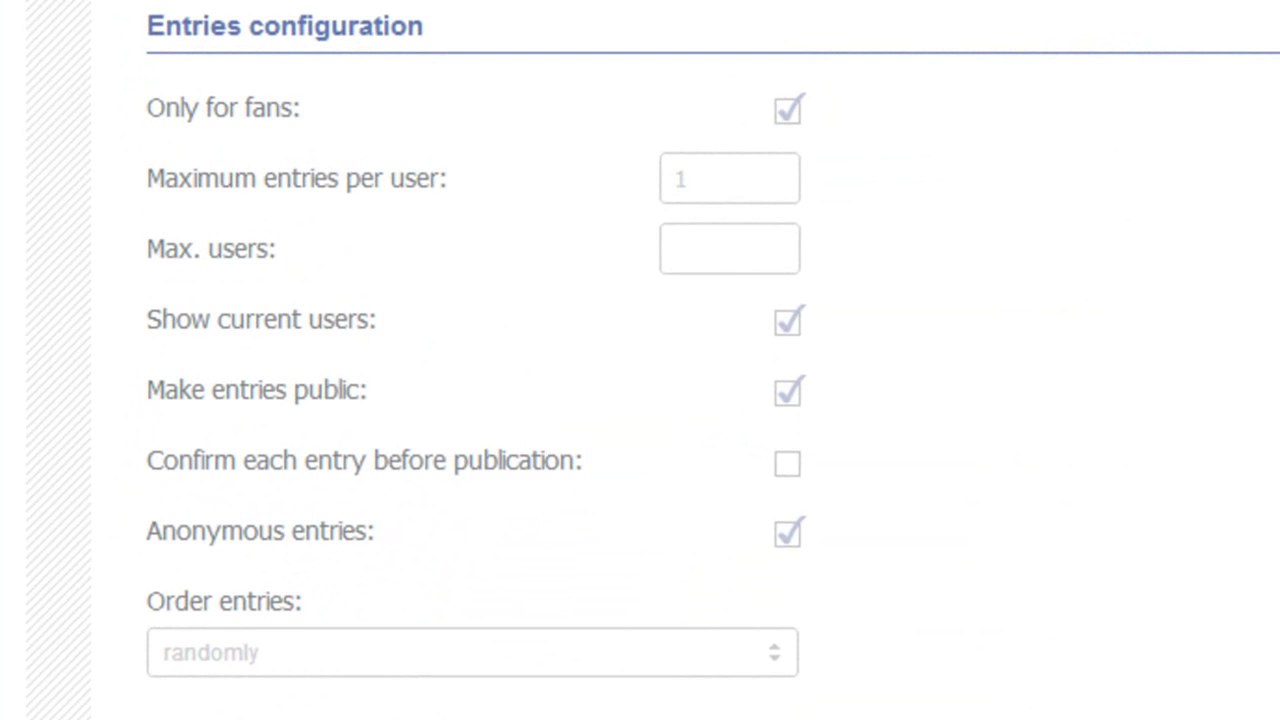
{"action": "mouse_move", "coordinate": [786, 122]}
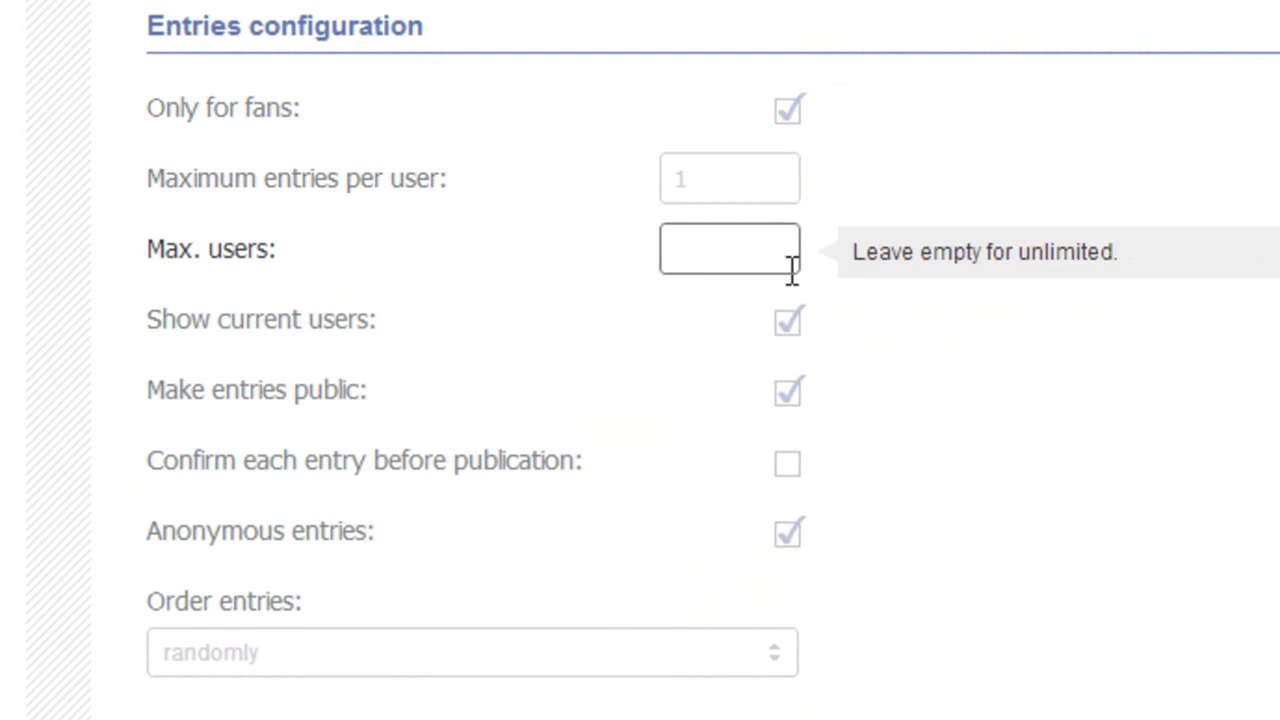
{"action": "mouse_move", "coordinate": [799, 334]}
{"action": "mouse_move", "coordinate": [805, 406]}
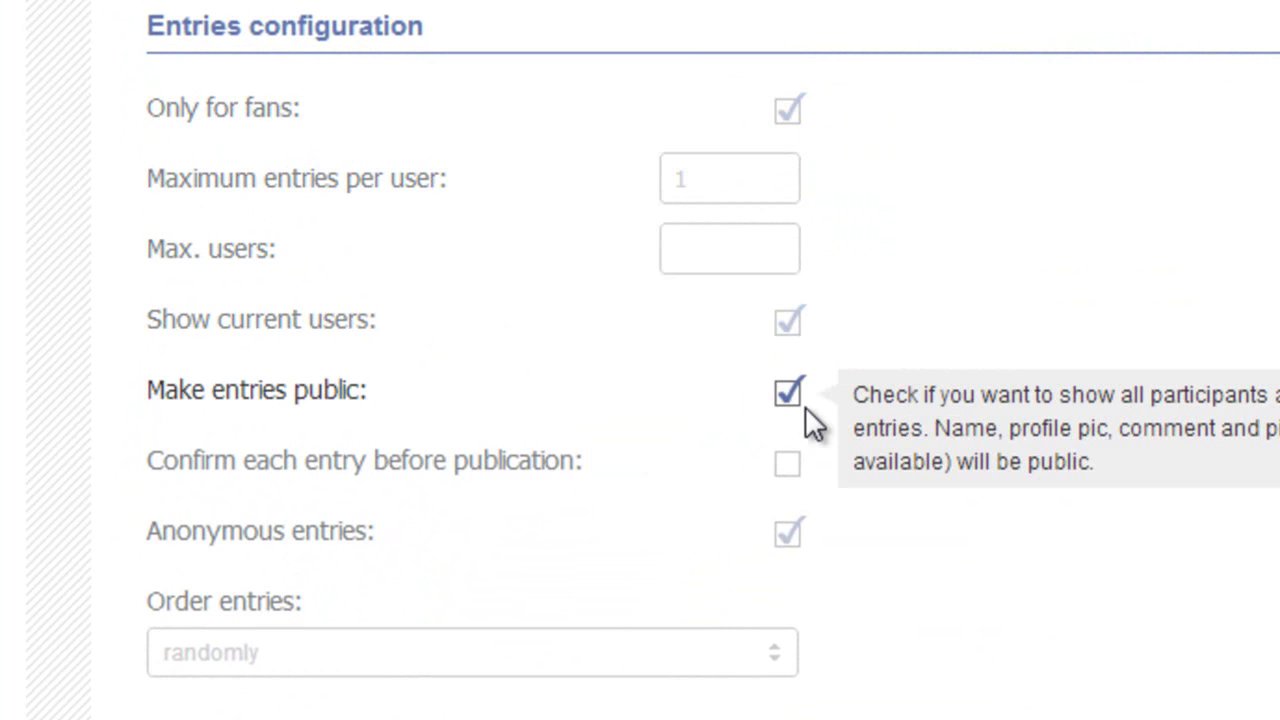
{"action": "mouse_move", "coordinate": [803, 540]}
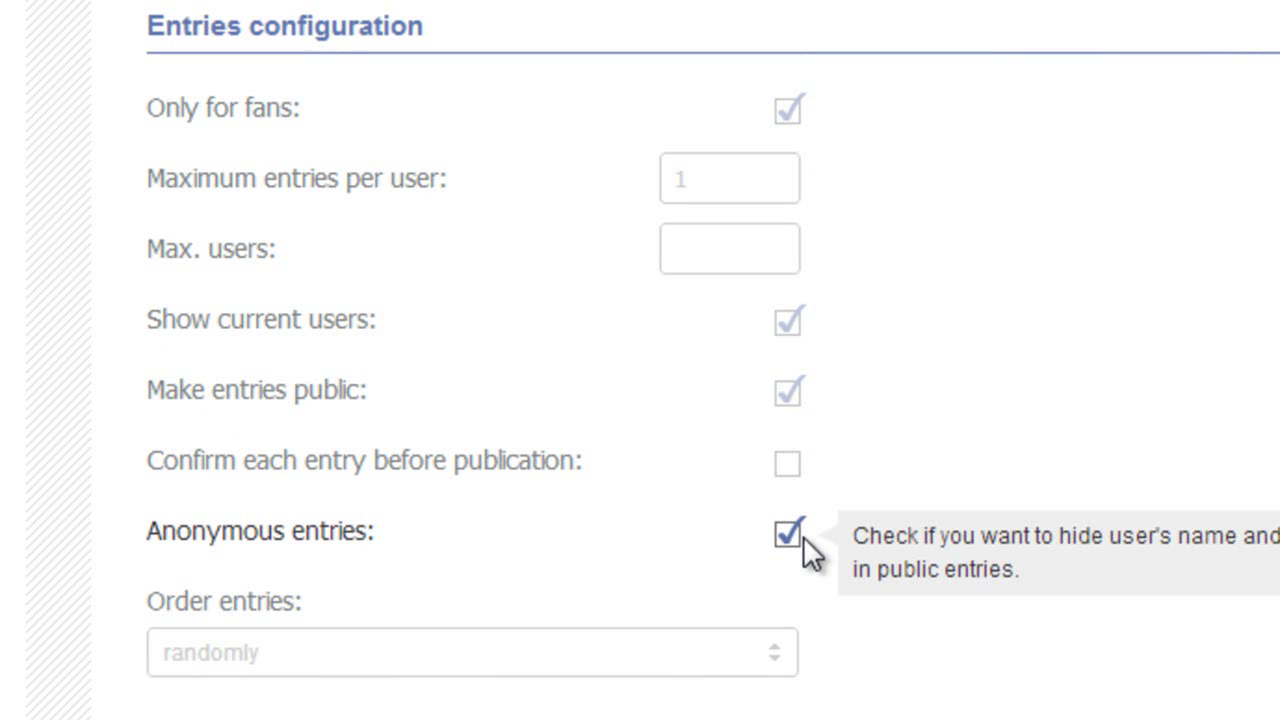
{"action": "mouse_move", "coordinate": [785, 670]}
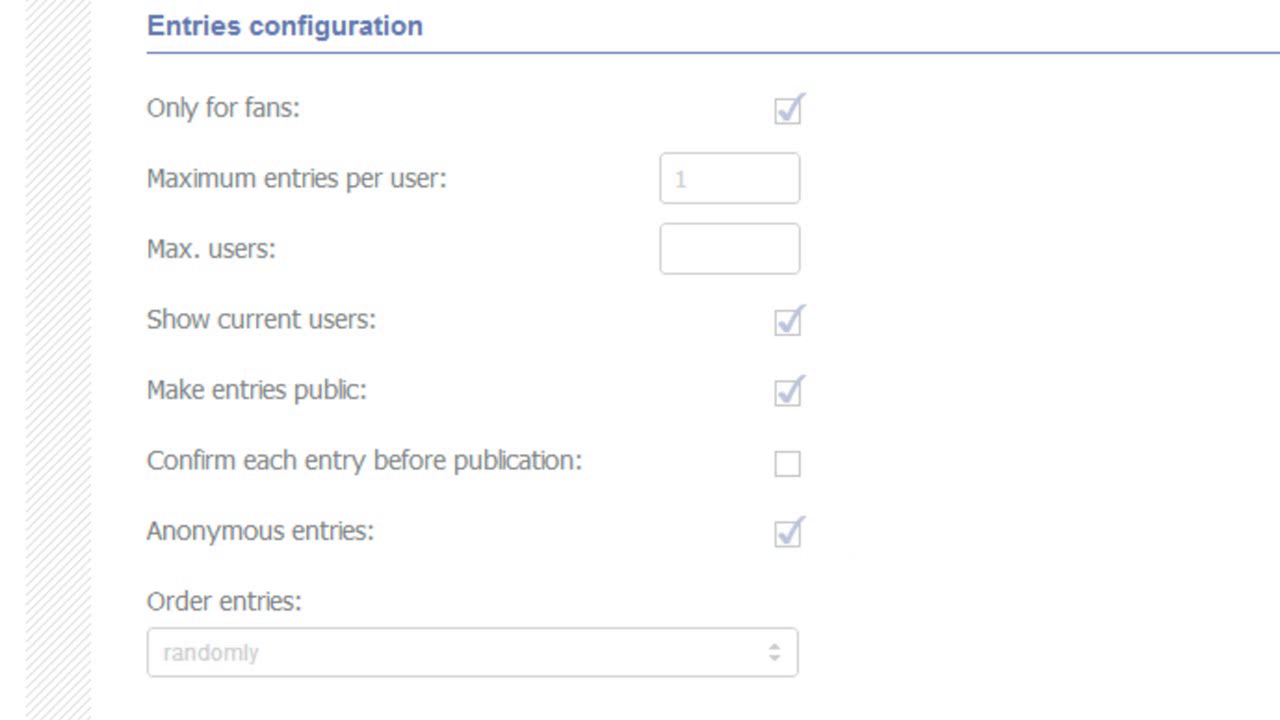
{"action": "scroll", "coordinate": [1257, 190], "scroll_direction": "down", "scroll_amount": 5}
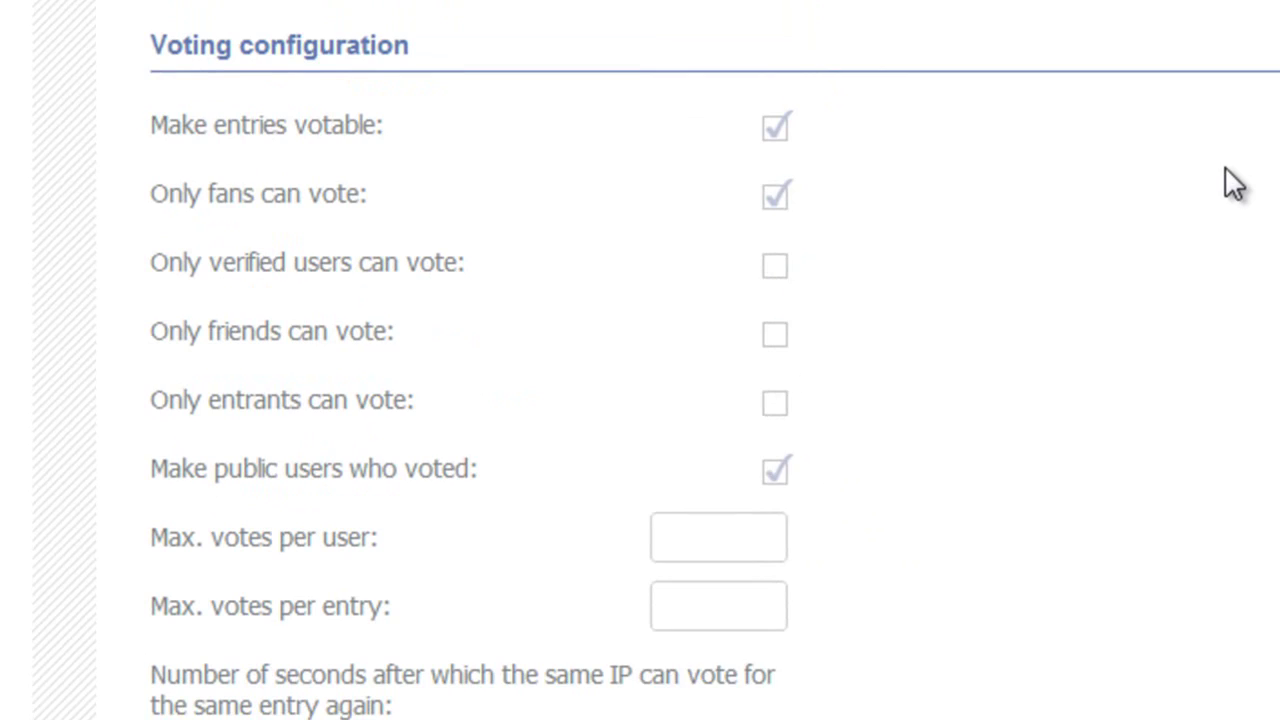
{"action": "mouse_move", "coordinate": [718, 107]}
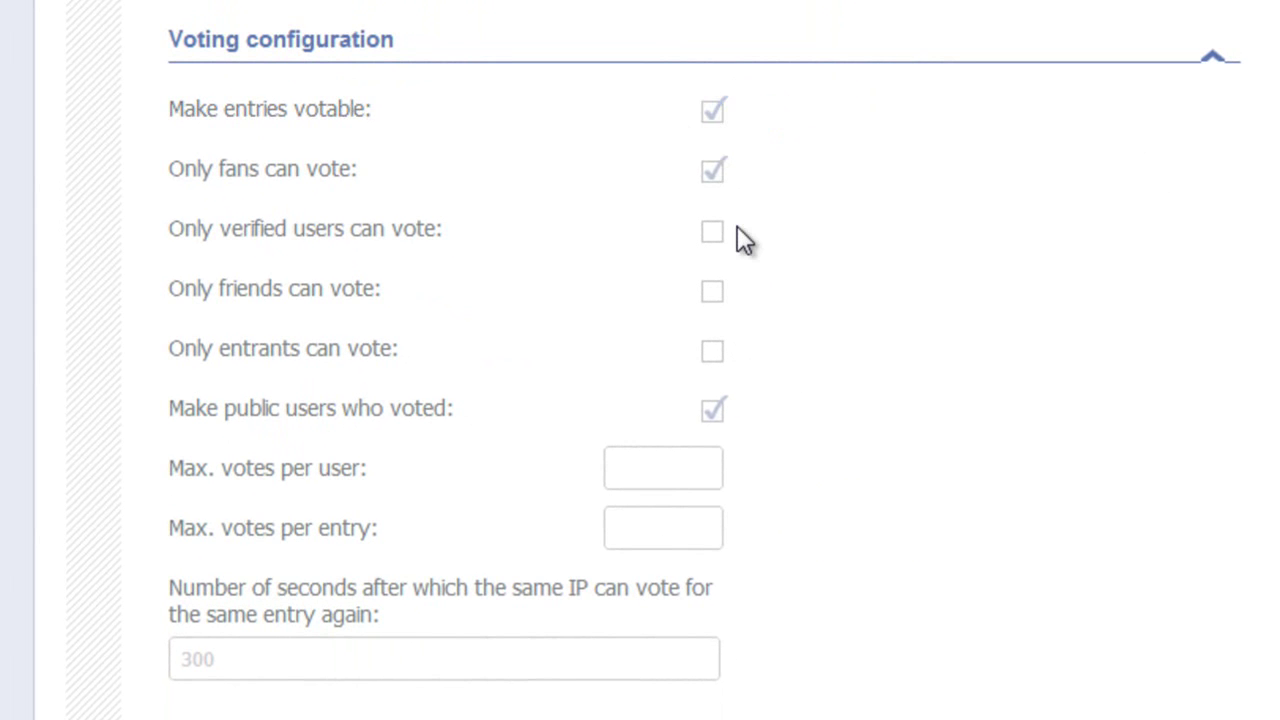
{"action": "mouse_move", "coordinate": [724, 180]}
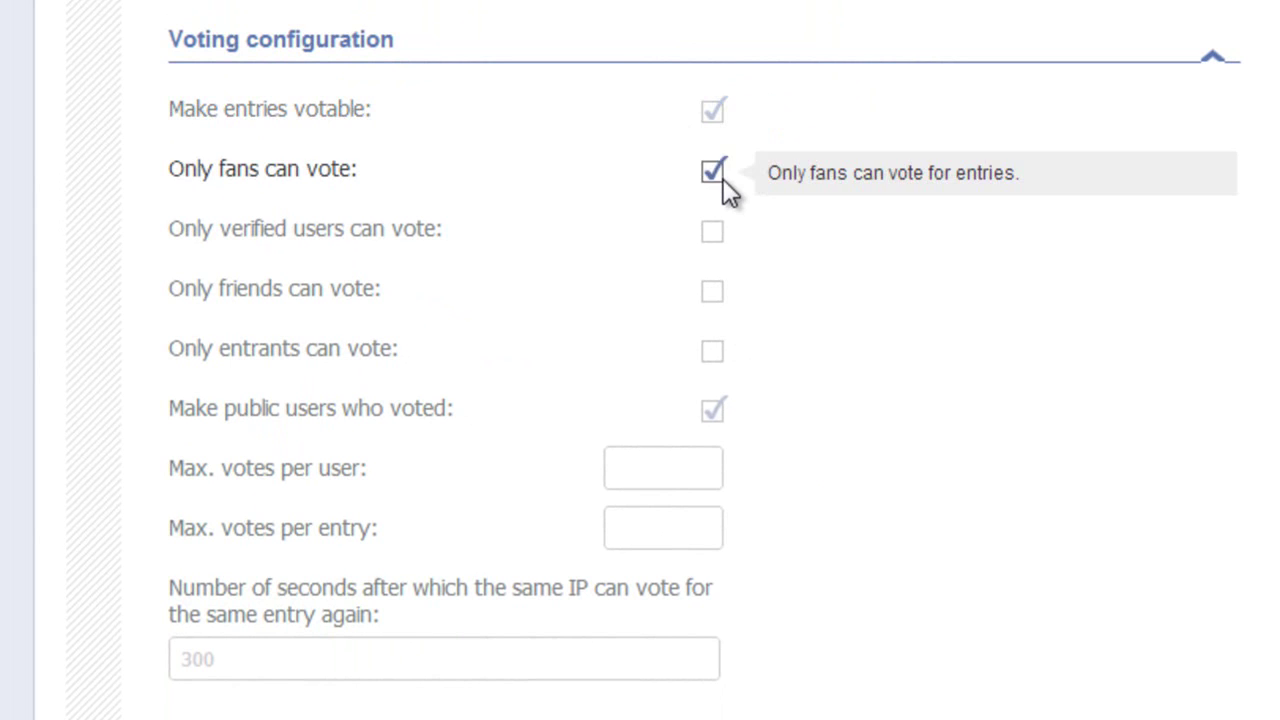
{"action": "mouse_move", "coordinate": [713, 432]}
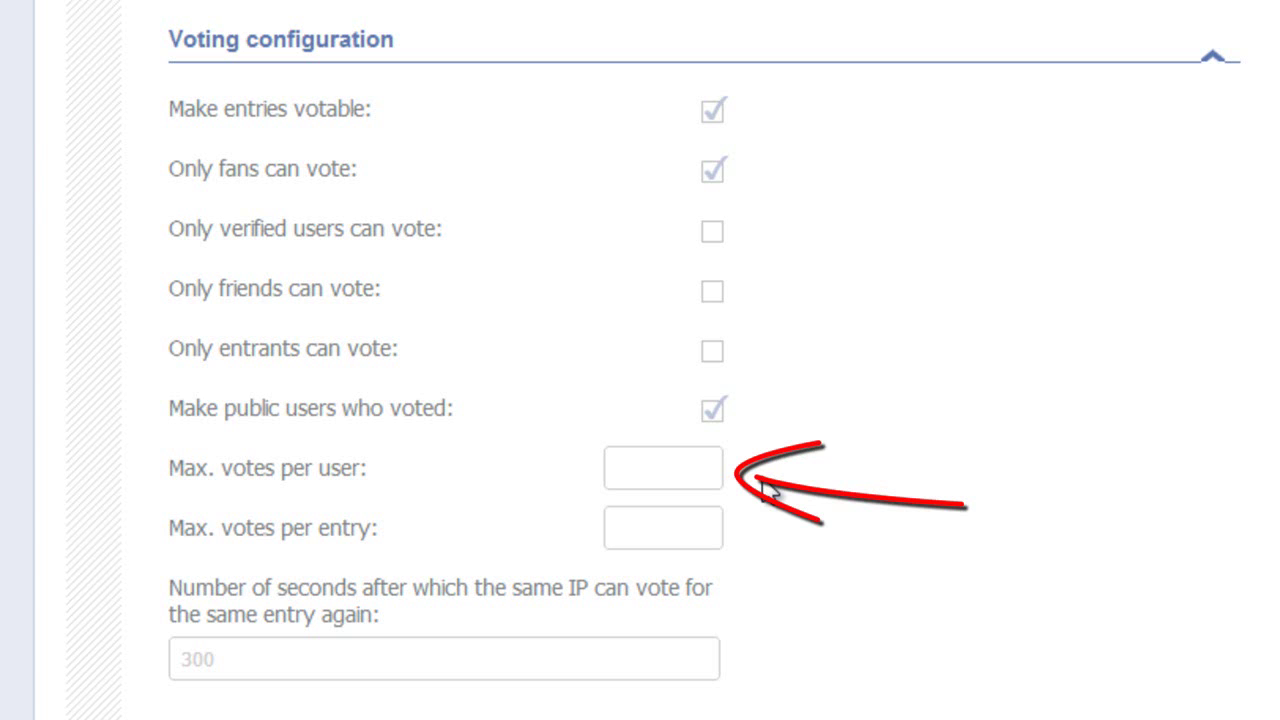
{"action": "mouse_move", "coordinate": [705, 476]}
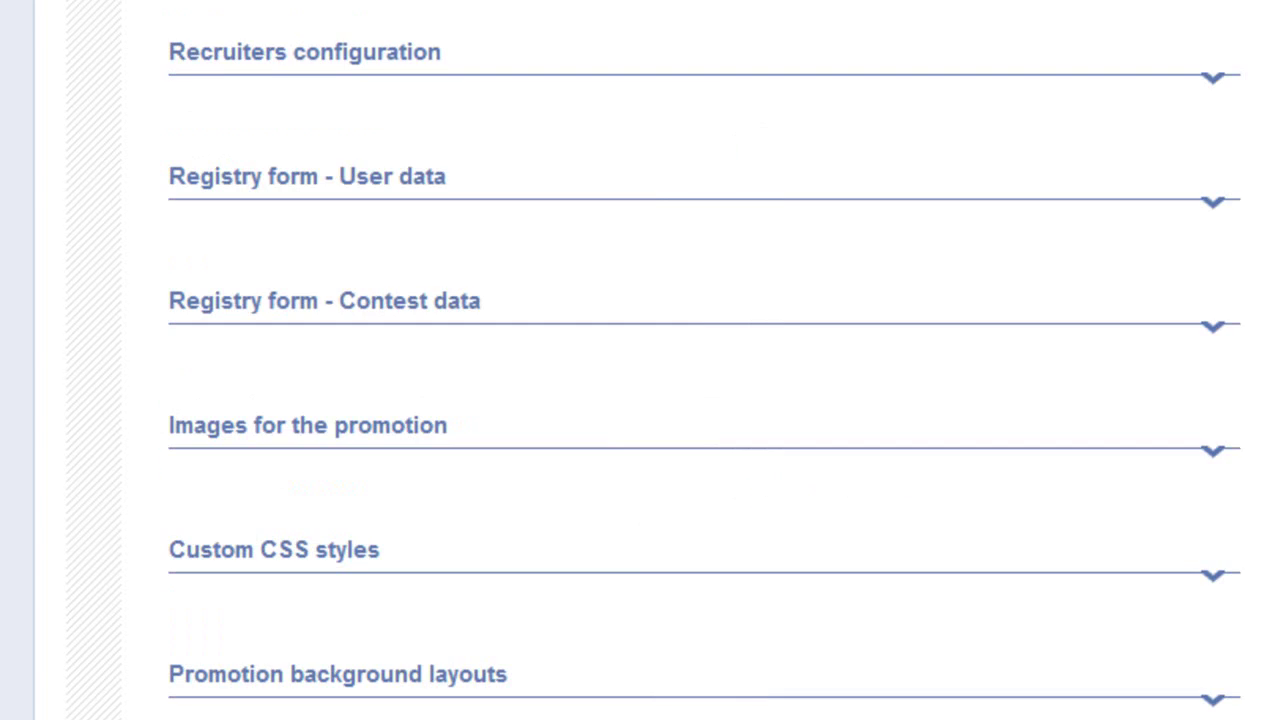
{"action": "scroll", "coordinate": [1217, 240], "scroll_direction": "down", "scroll_amount": 1}
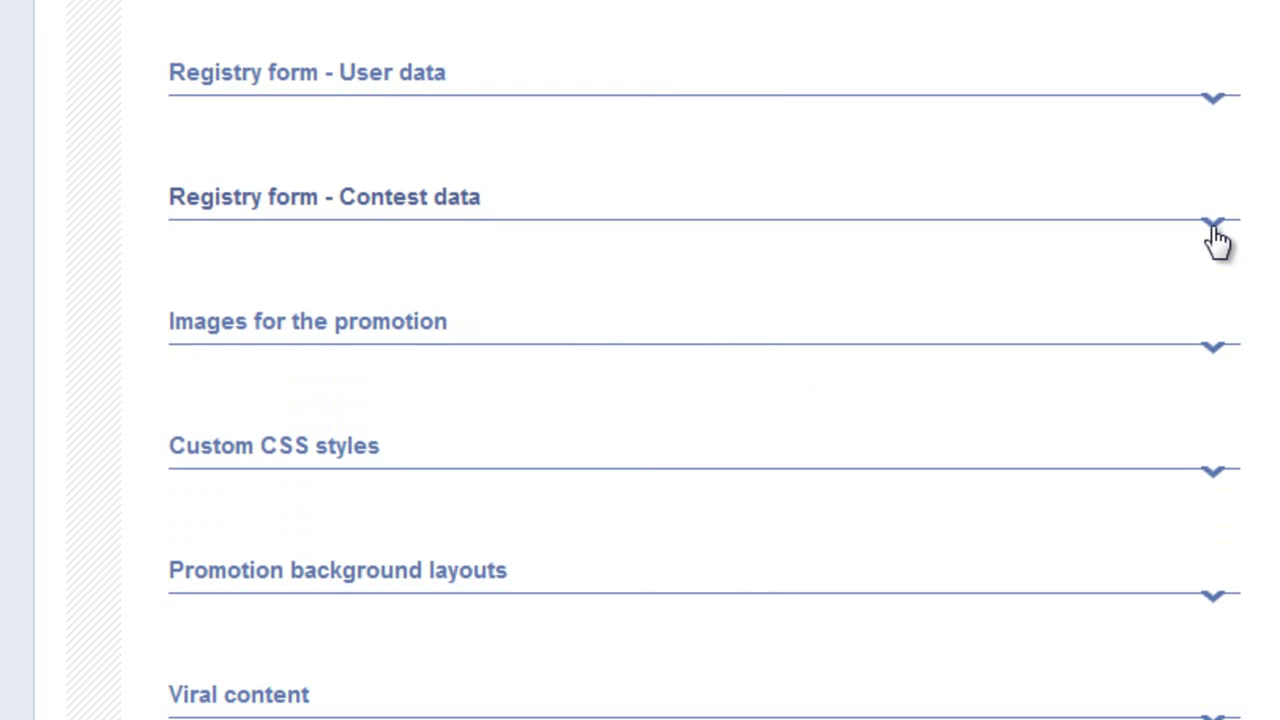
In Registry form - Contest data, give the Video field the prompt 'Enter your Video Here'
{"action": "left_click", "coordinate": [1215, 236]}
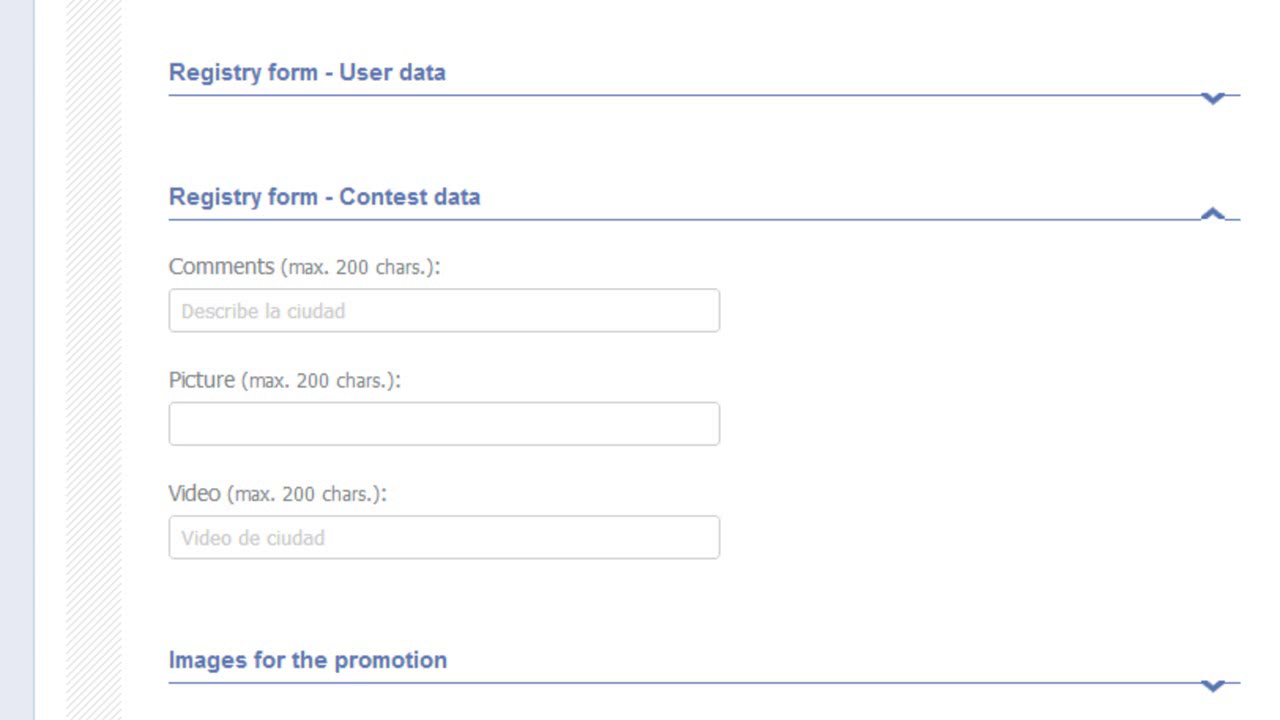
{"action": "left_click", "coordinate": [474, 539]}
{"action": "type", "text": "Enter your Video Here"}
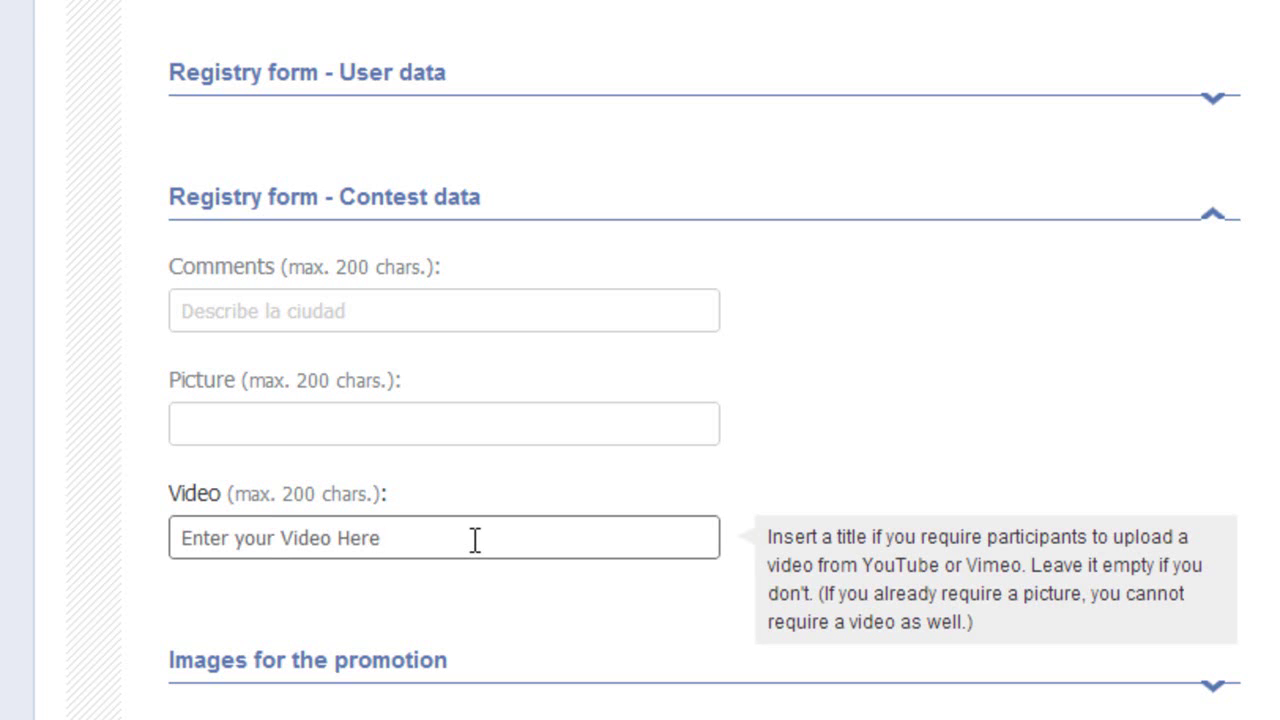
{"action": "left_click", "coordinate": [426, 304]}
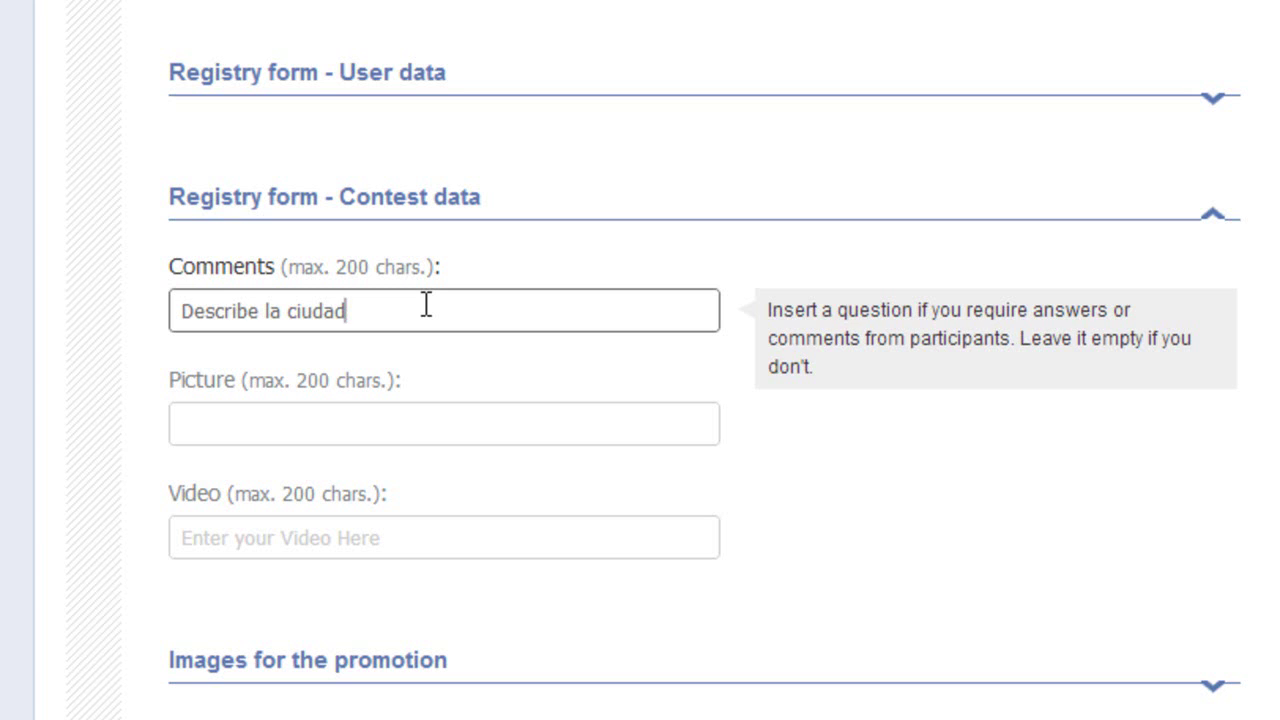
{"action": "key", "text": "Tab"}
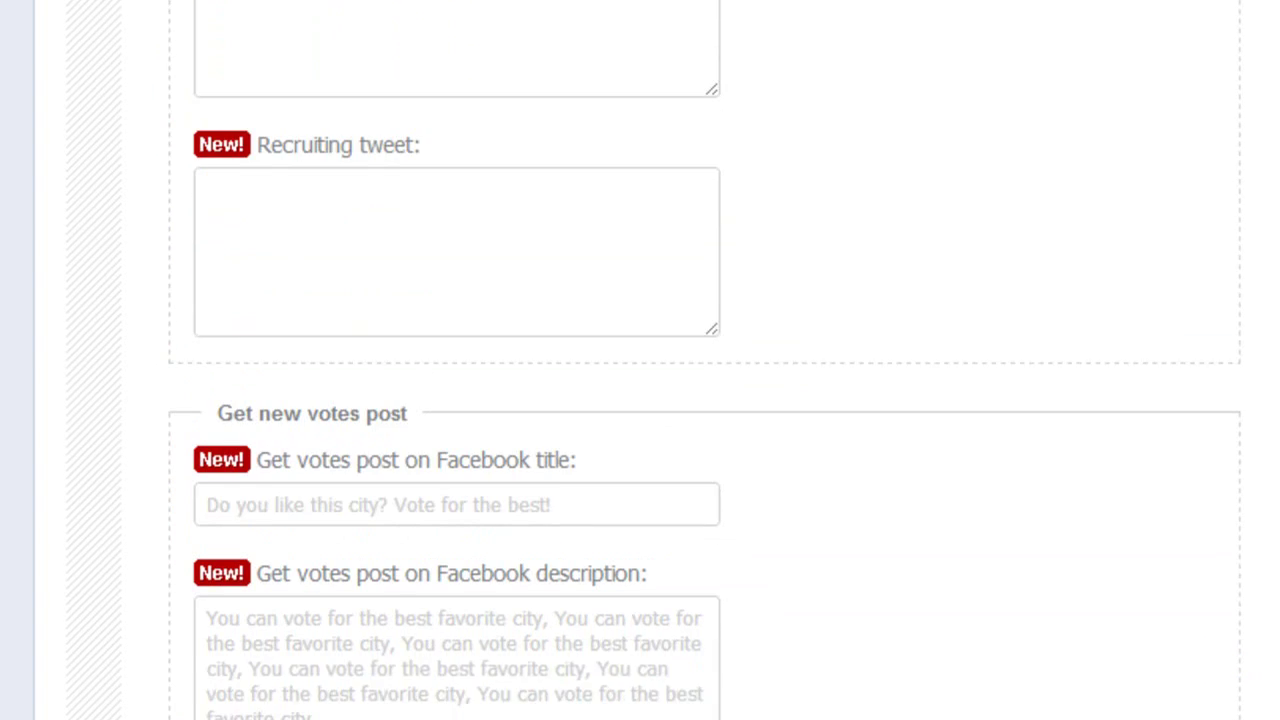
{"action": "scroll", "coordinate": [606, 400], "scroll_direction": "down", "scroll_amount": 3}
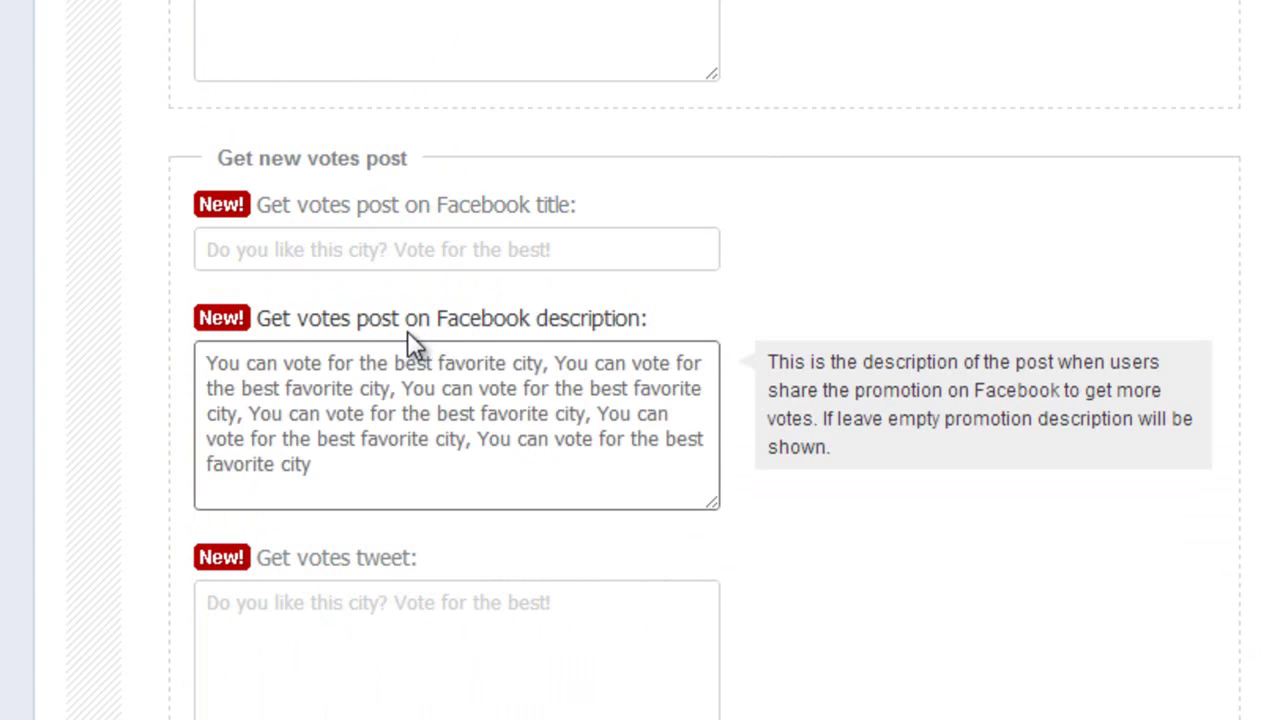
{"action": "mouse_move", "coordinate": [336, 383]}
{"action": "mouse_move", "coordinate": [354, 640]}
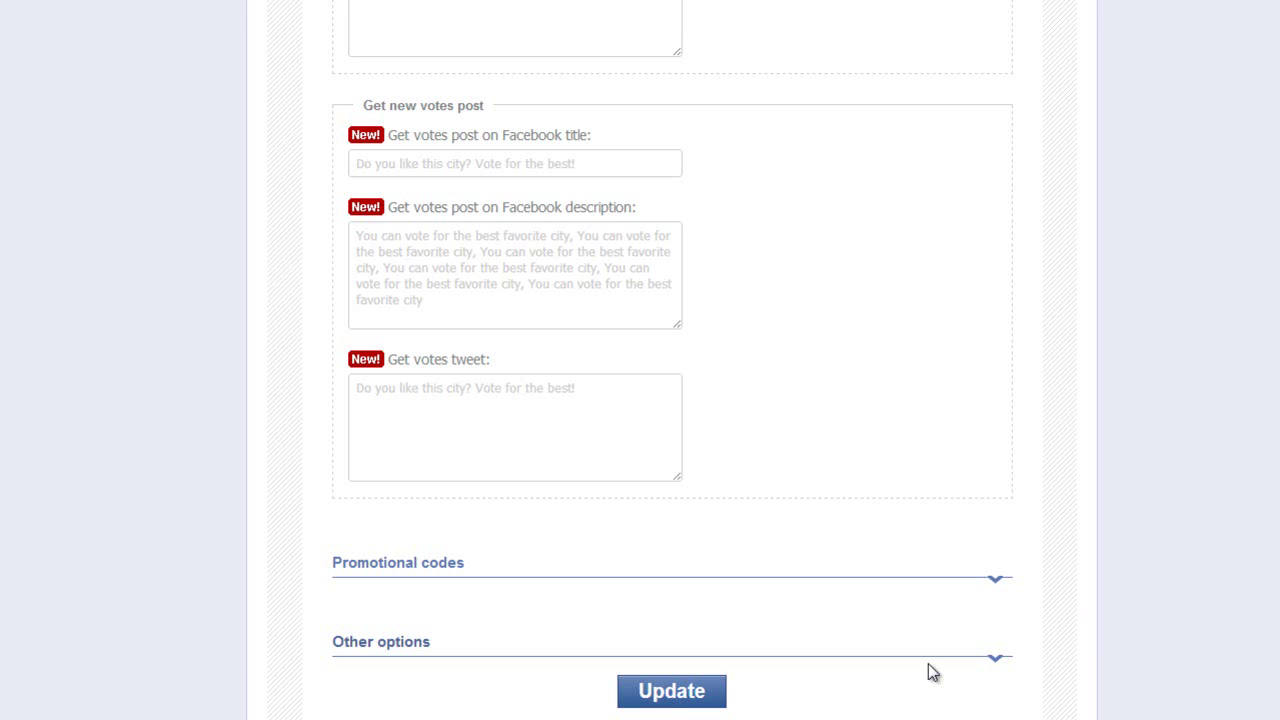
Update the Pick your Favorite promotion and view its 7 entries
{"action": "left_click", "coordinate": [671, 692]}
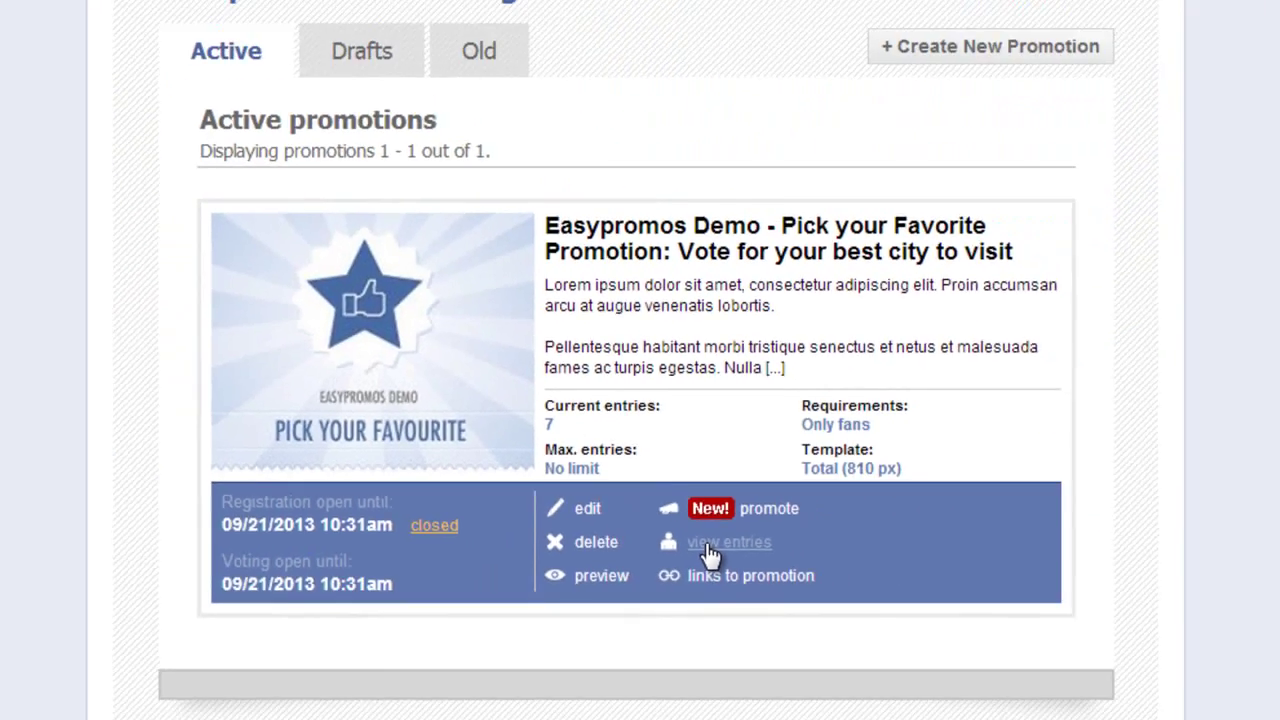
{"action": "left_click", "coordinate": [808, 535]}
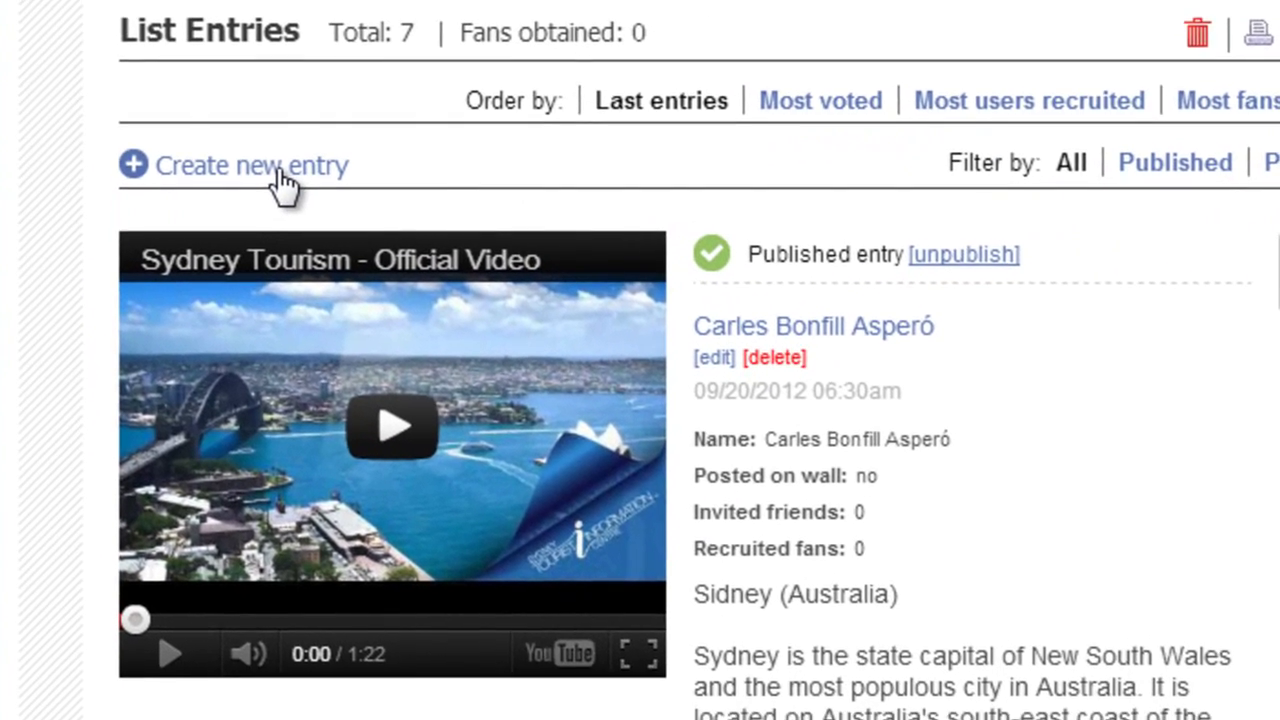
Open the Create new entry form from the entries list
{"action": "left_click", "coordinate": [288, 236]}
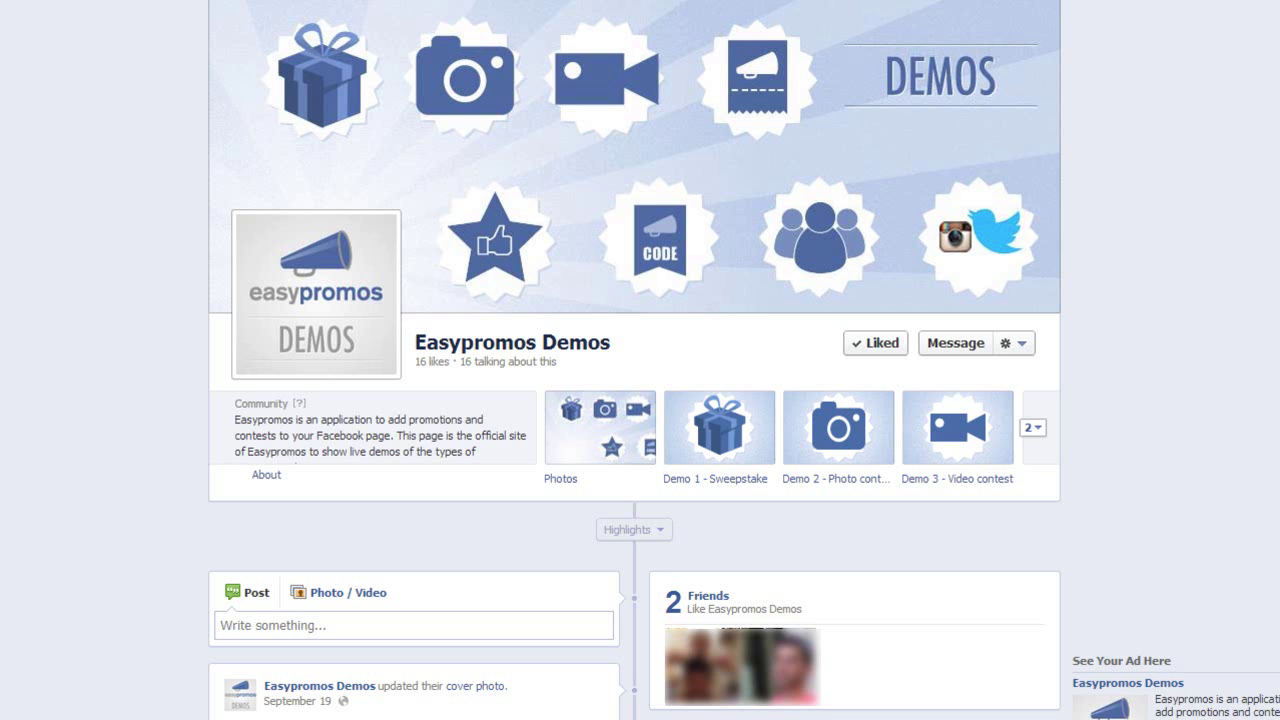
Open 'View and vote for entries' in the contest tab to list the 7 city entries
{"action": "scroll", "coordinate": [635, 360], "scroll_direction": "down", "scroll_amount": 3}
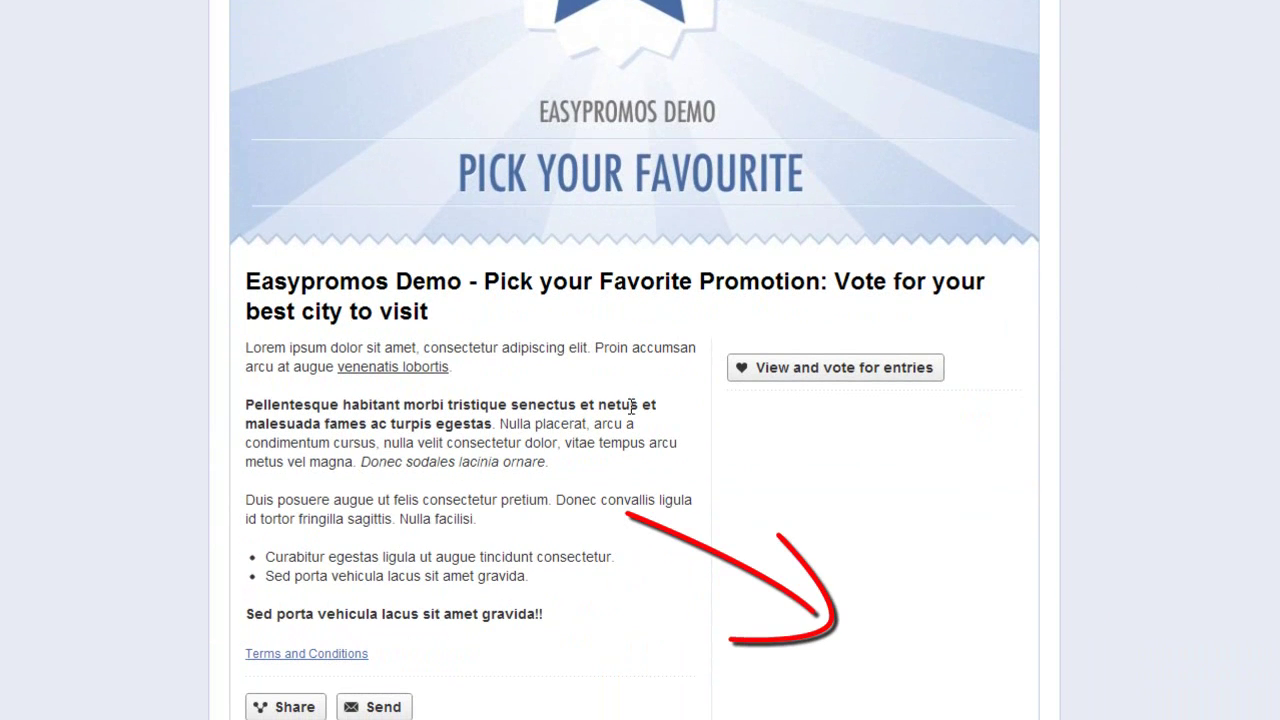
{"action": "left_click", "coordinate": [790, 370]}
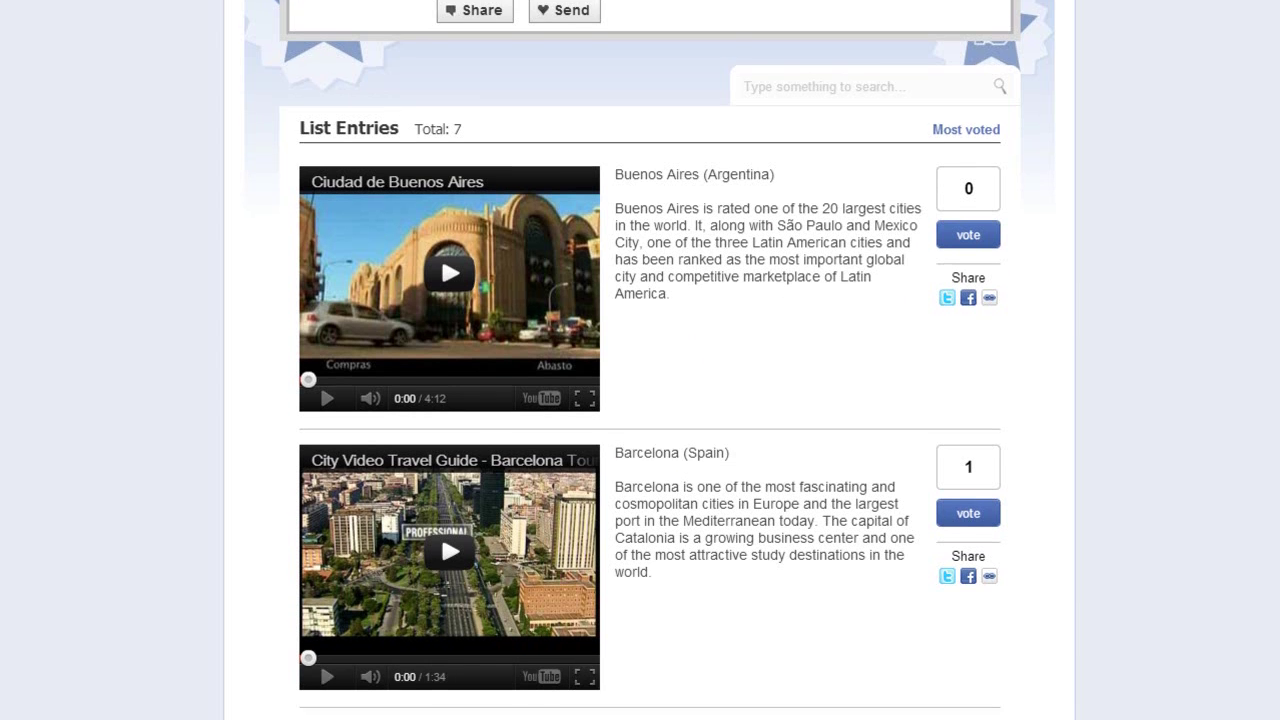
{"action": "scroll", "coordinate": [648, 360], "scroll_direction": "down", "scroll_amount": 1}
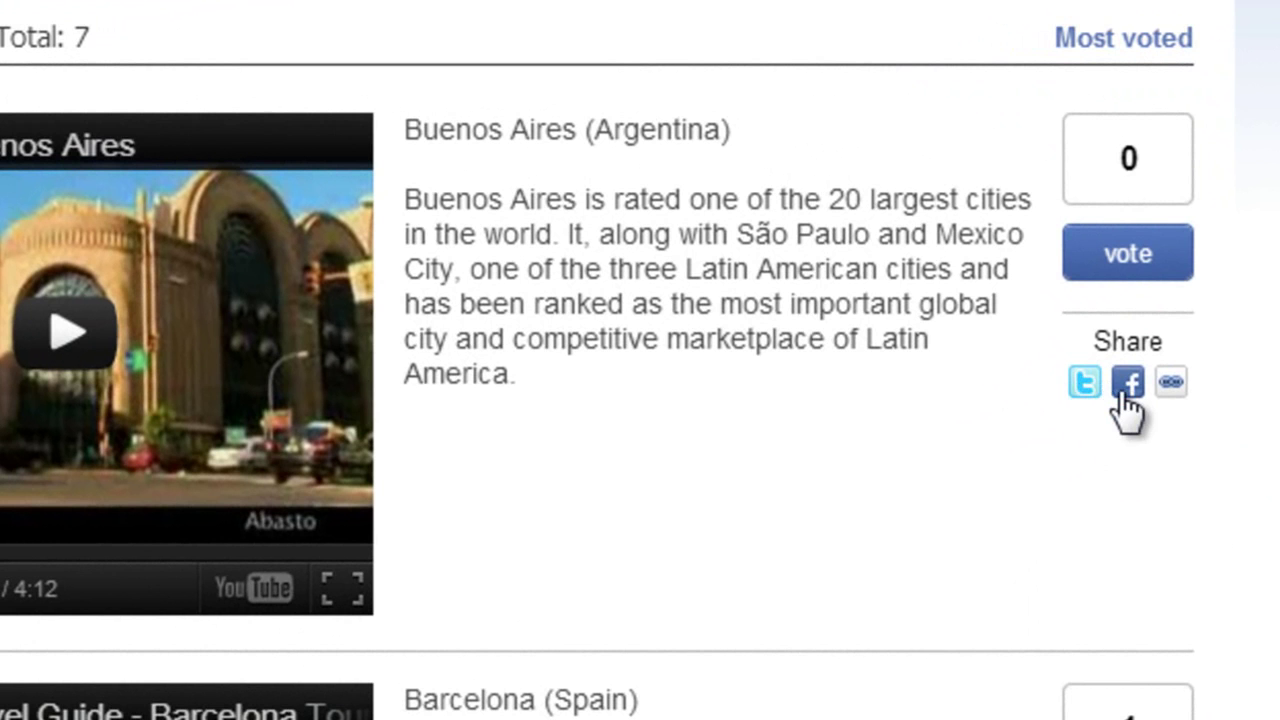
Share the Buenos Aires entry on Facebook, previewing the post 'Do you like this city? Vote for the best!'
{"action": "left_click", "coordinate": [1126, 383]}
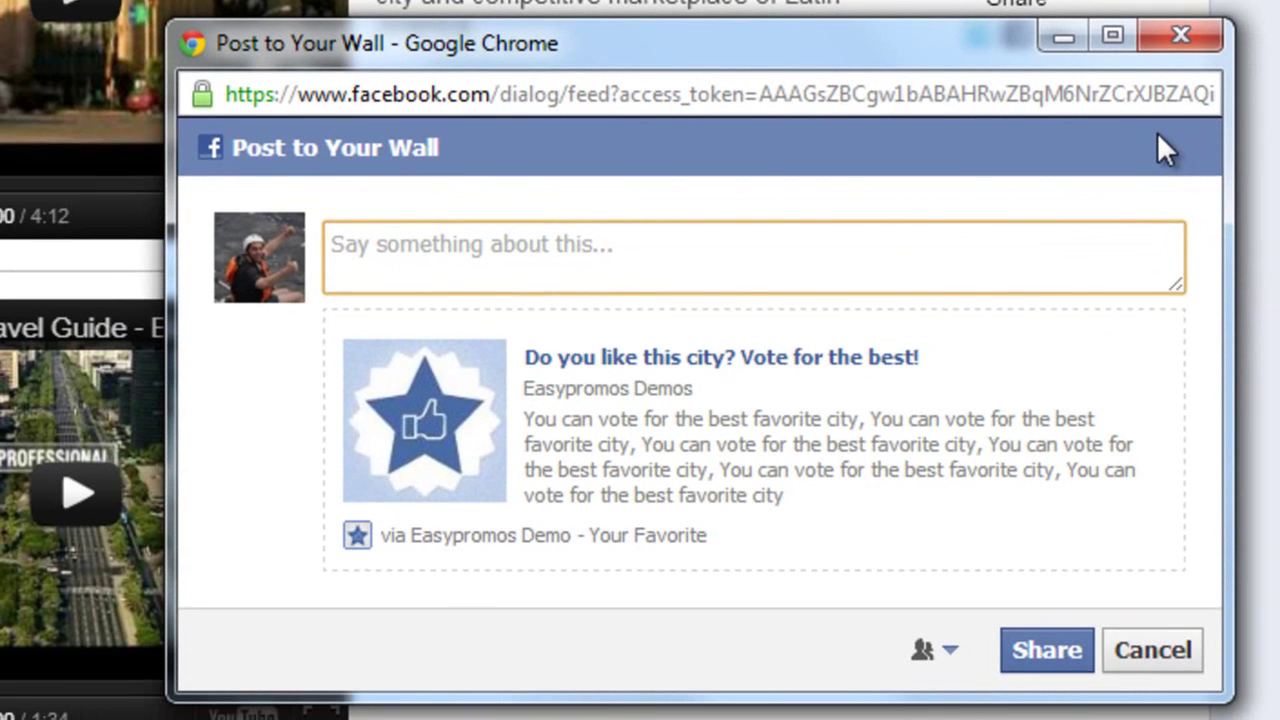